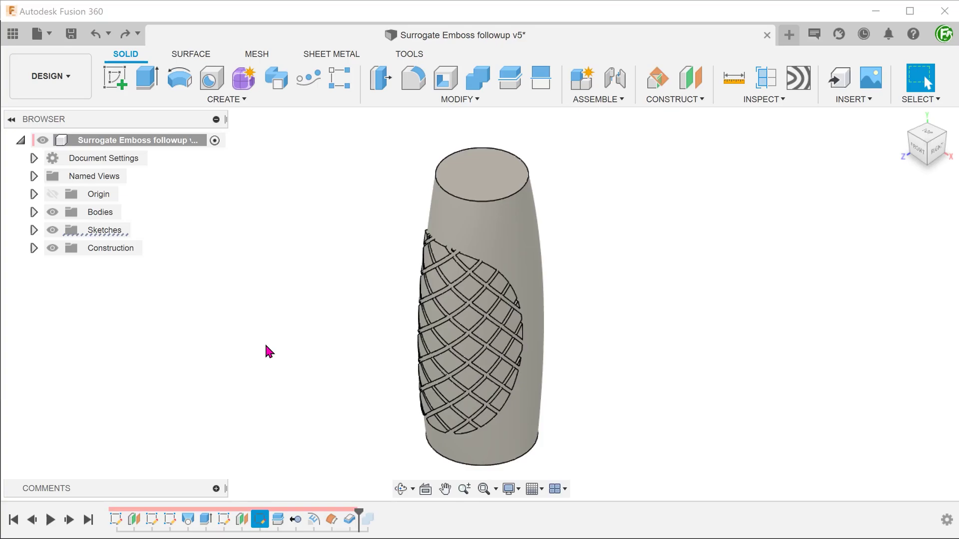
Edit the lattice Emboss feature, switching its effect to Deboss with a depth of -1 mm
right_click(313, 520)
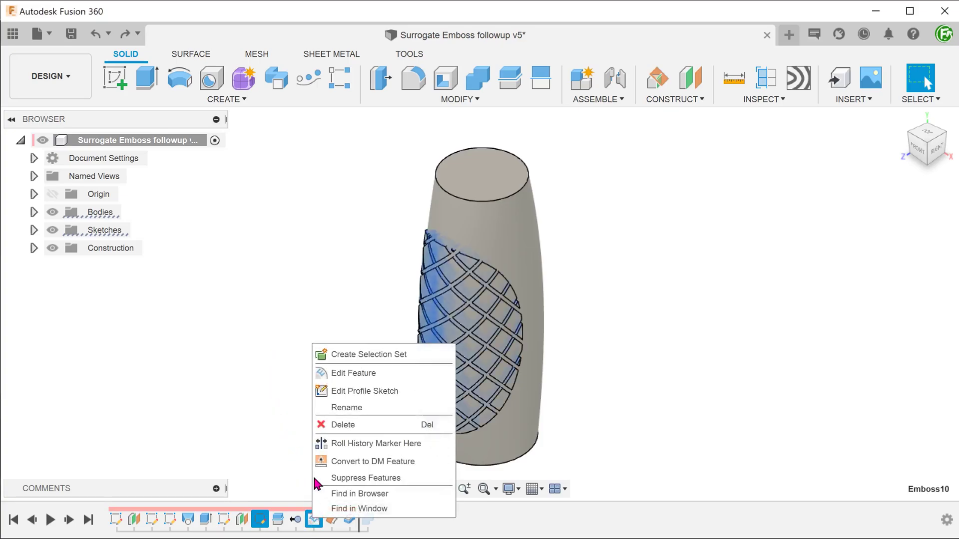
left_click(376, 379)
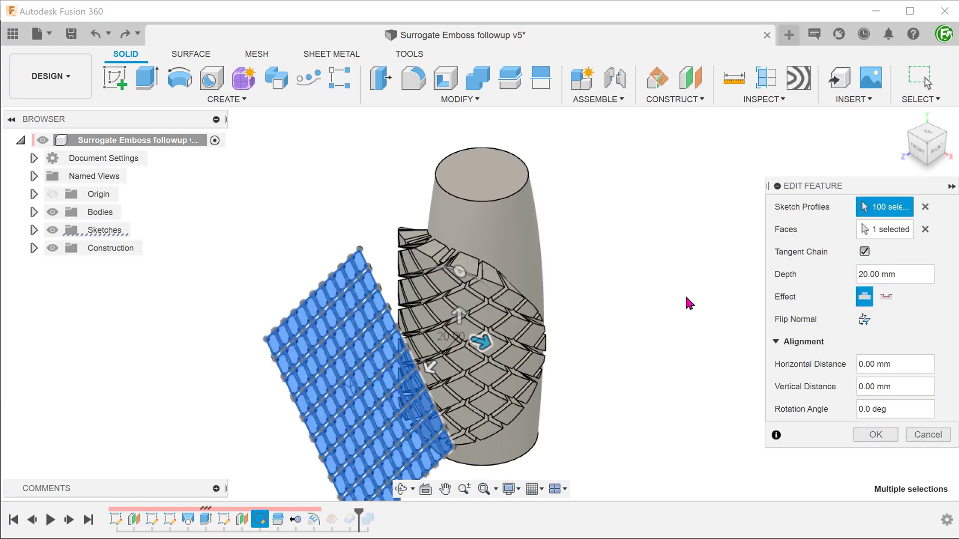
left_click(887, 298)
left_click_drag(902, 274, 860, 273)
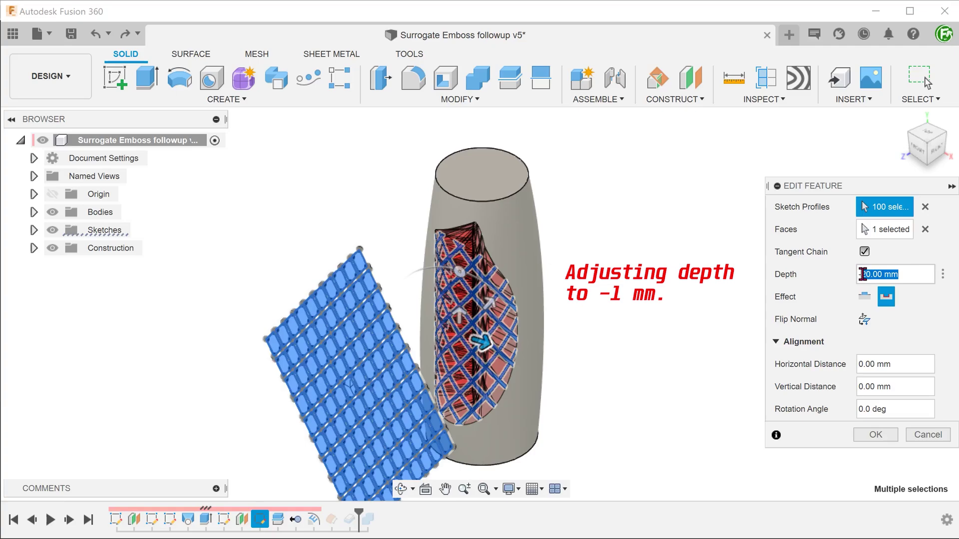
type("-1")
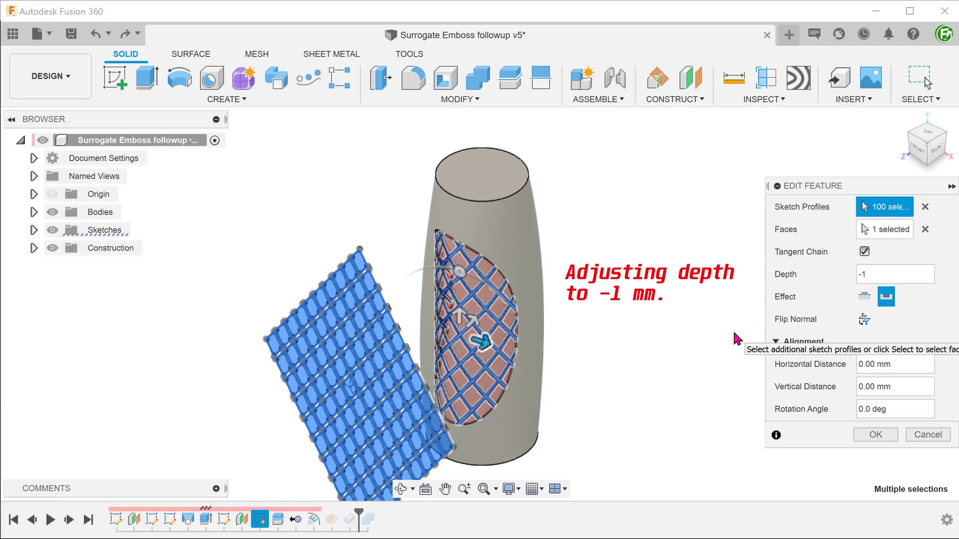
Apply the -1 mm deboss and orbit the vase to view the cut lattice pattern
left_click(875, 434)
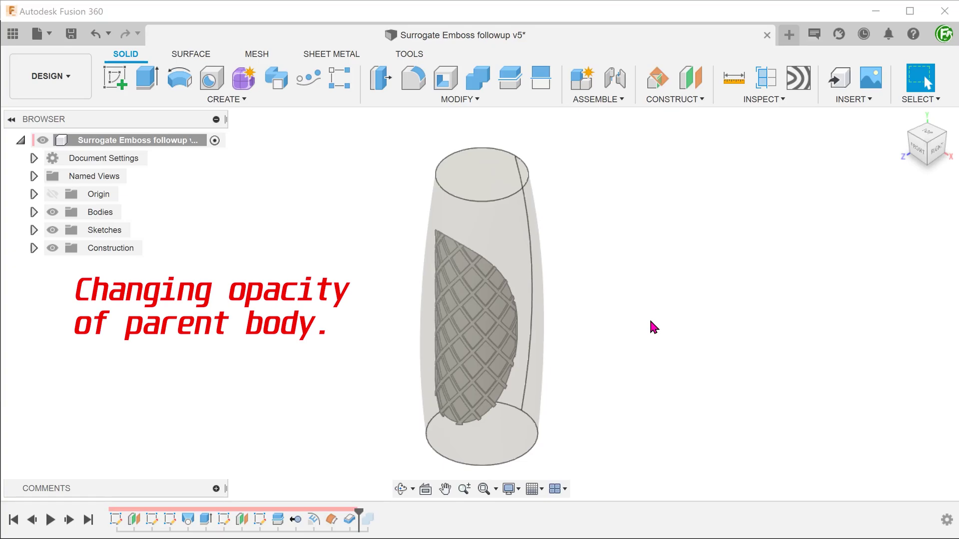
scroll(649, 318, "up", 5)
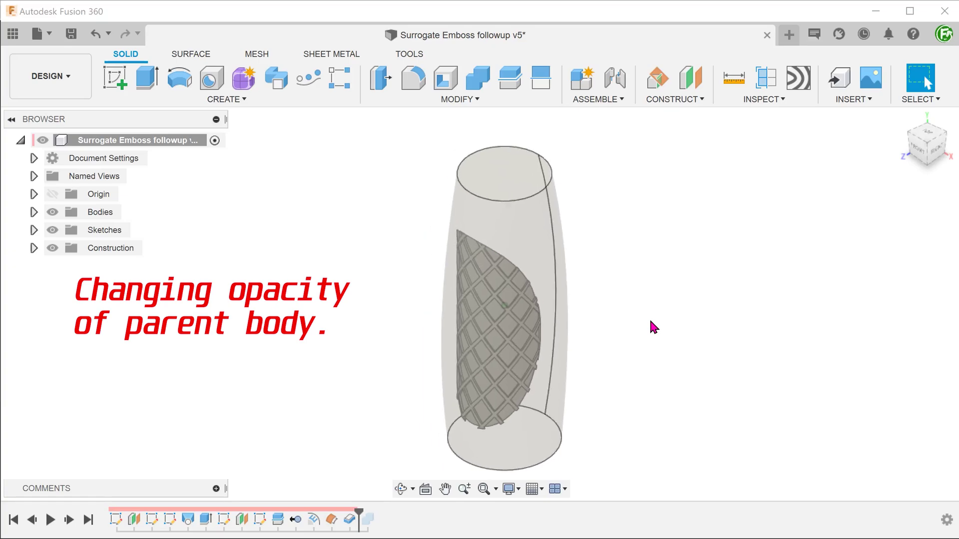
middle_click_drag(385, 348, 309, 362, "shift")
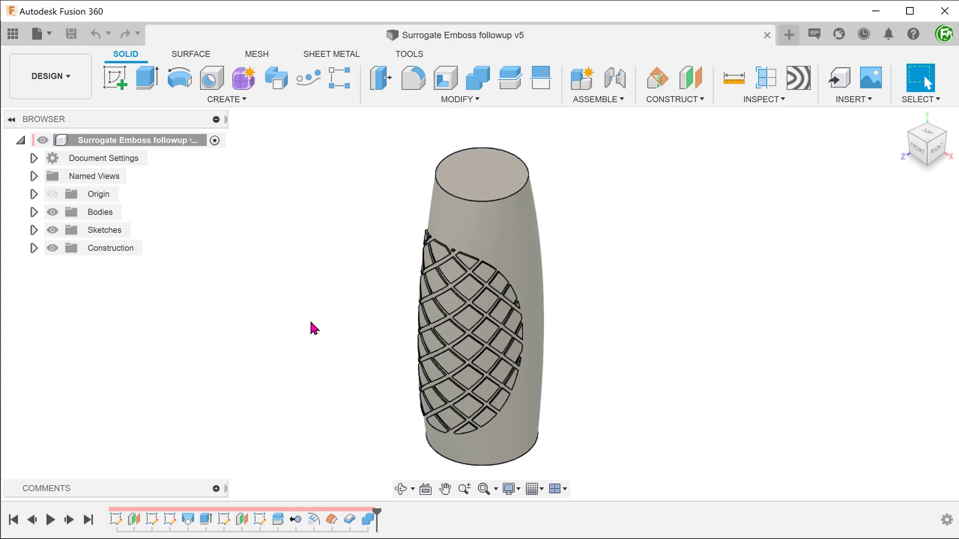
left_click(475, 238)
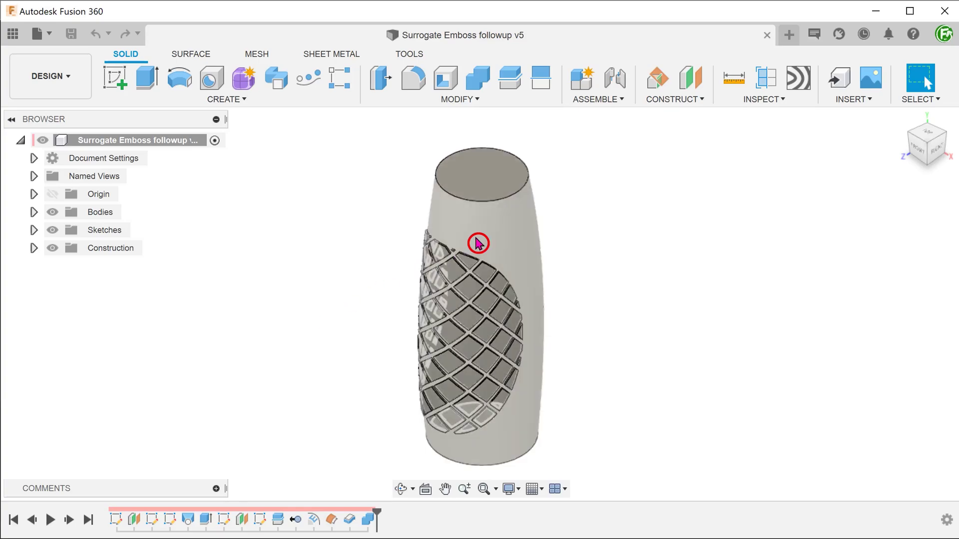
left_click(270, 323)
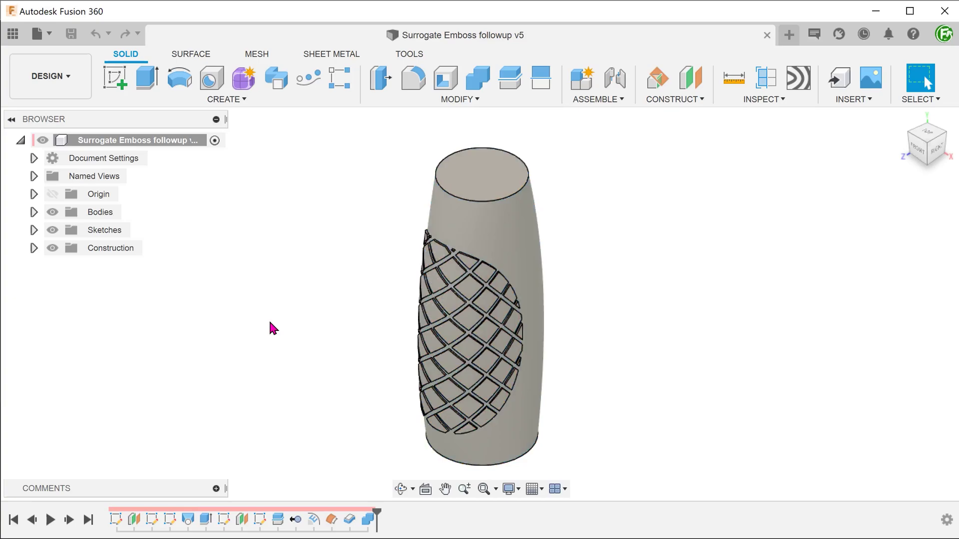
left_click(429, 101)
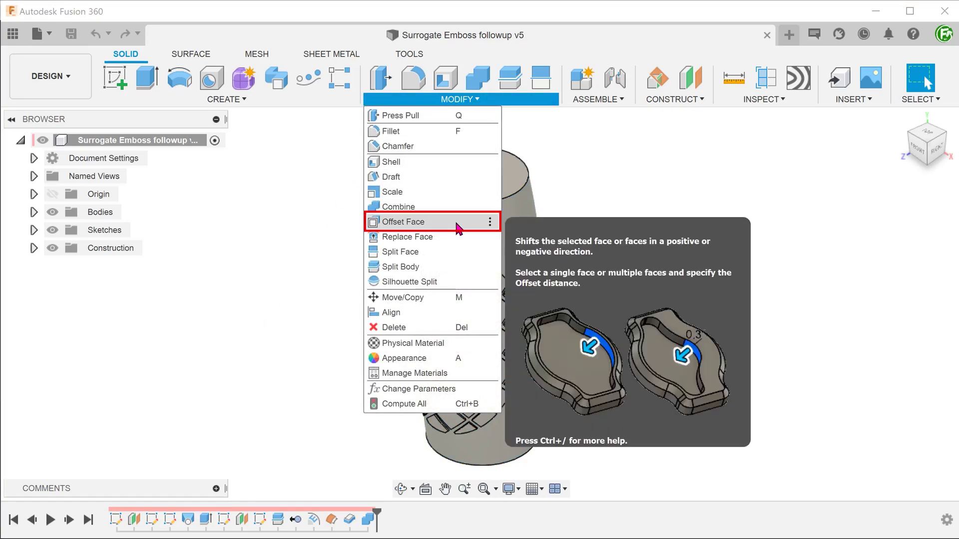
left_click(456, 223)
scroll(457, 260, "up", 3)
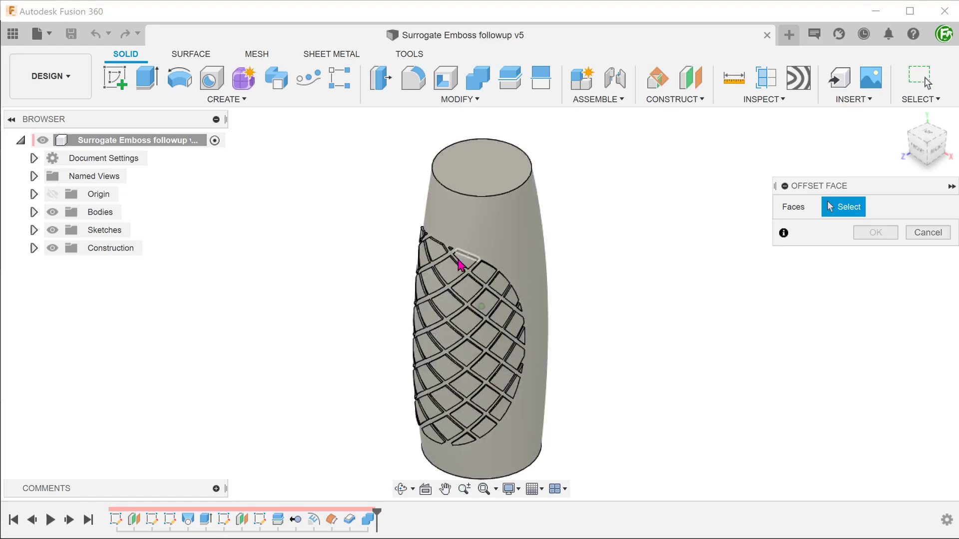
left_click(523, 215)
left_click(525, 220)
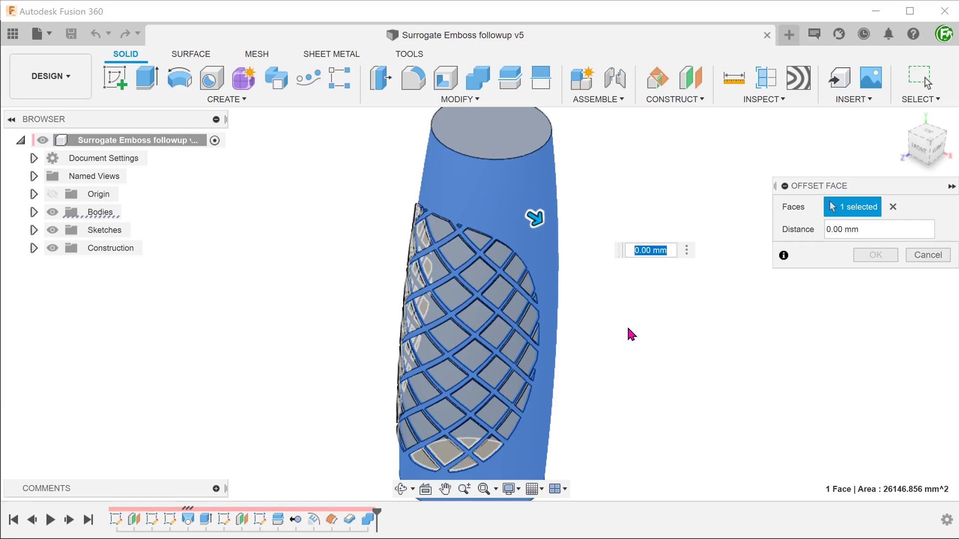
type("2")
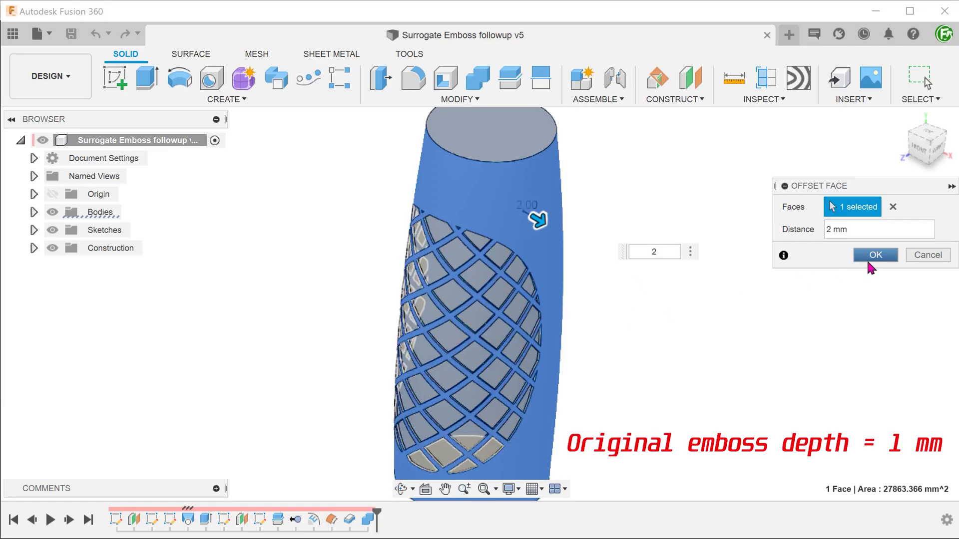
left_click(871, 266)
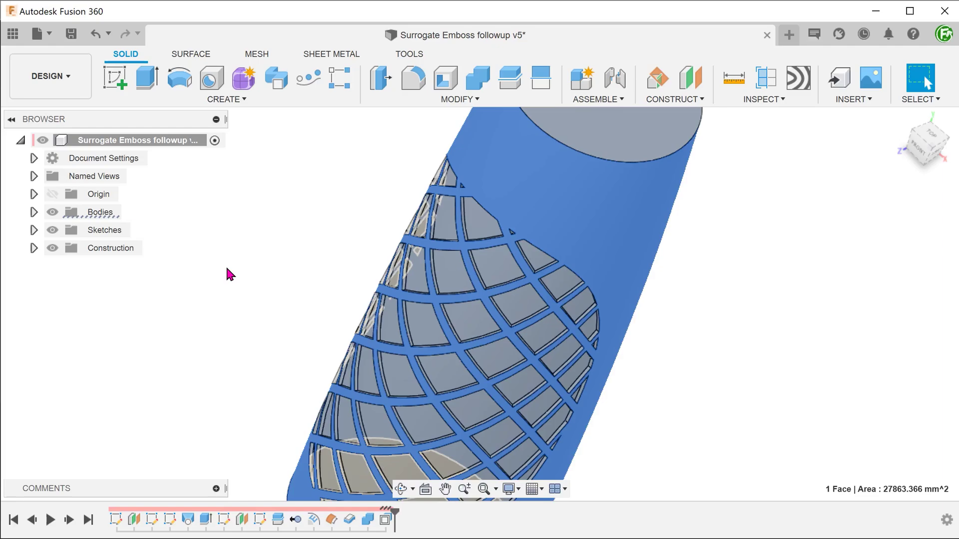
left_click(227, 268)
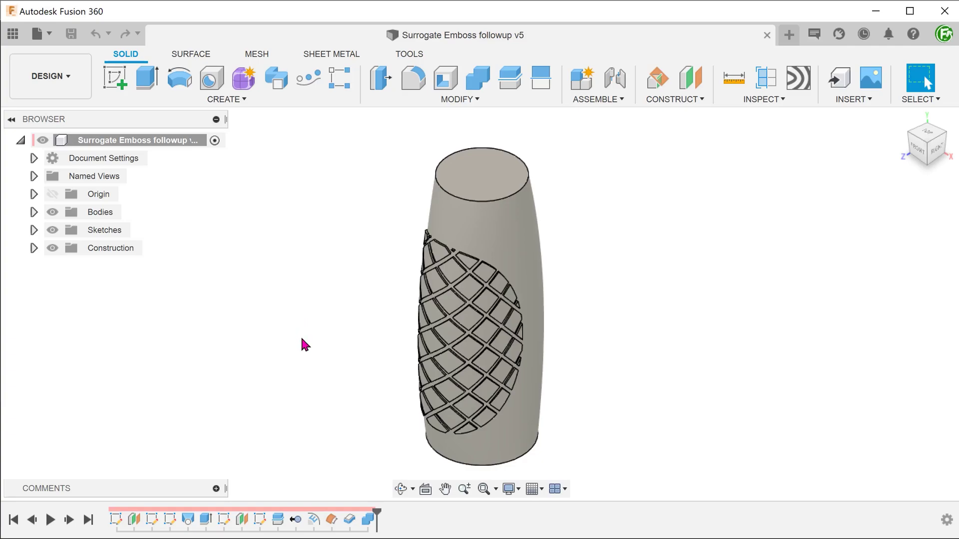
Delete the Combine, Thicken and Offset features from the timeline and hide the Surrogate body
left_click(368, 519)
left_click(350, 520, "shift")
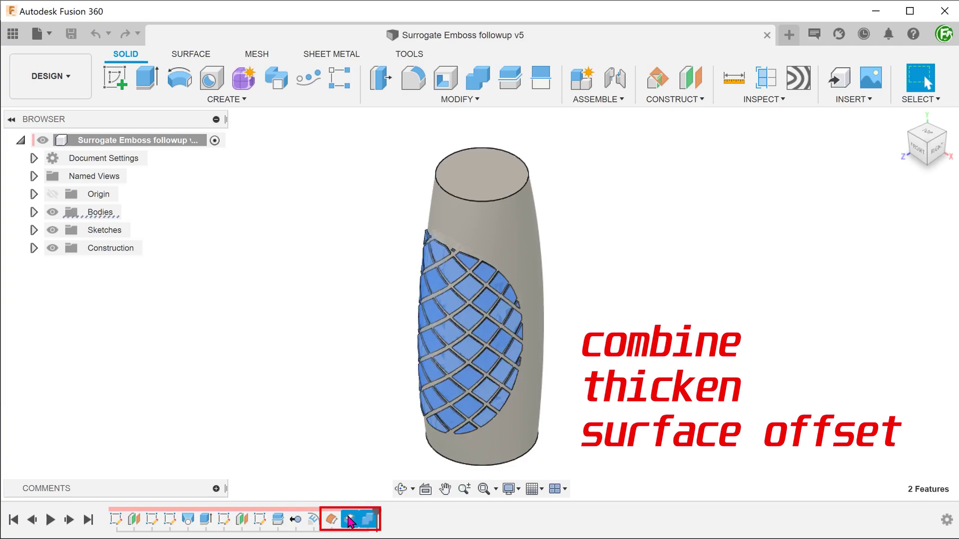
left_click(331, 520, "shift")
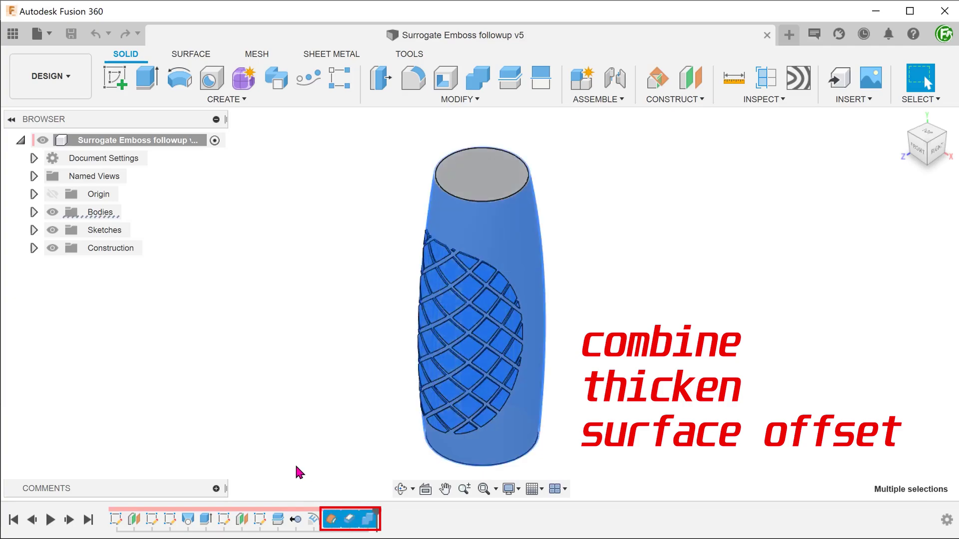
key("Delete")
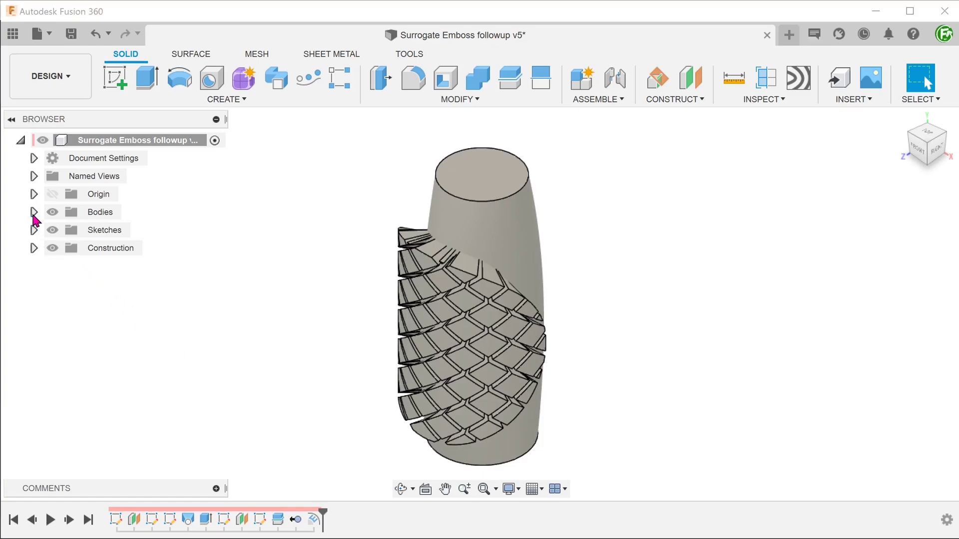
left_click(33, 212)
left_click(66, 248)
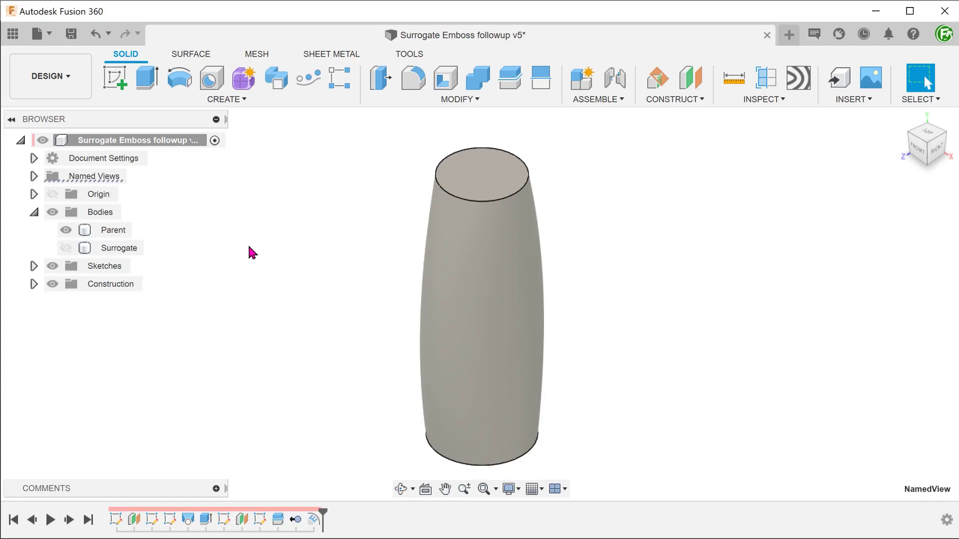
Create a 0 mm offset surface from the Parent vase, then hide the Parent body
left_click(187, 58)
left_click(188, 99)
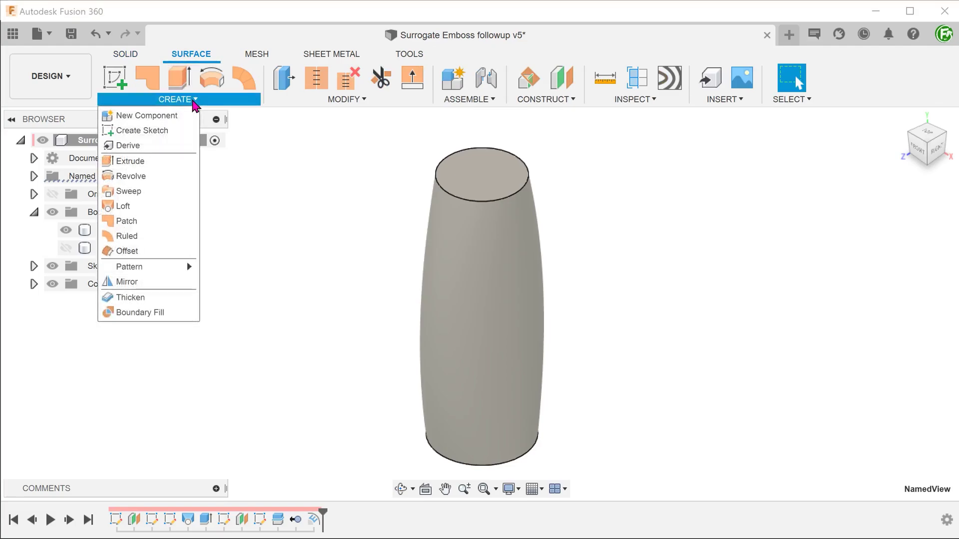
left_click(164, 251)
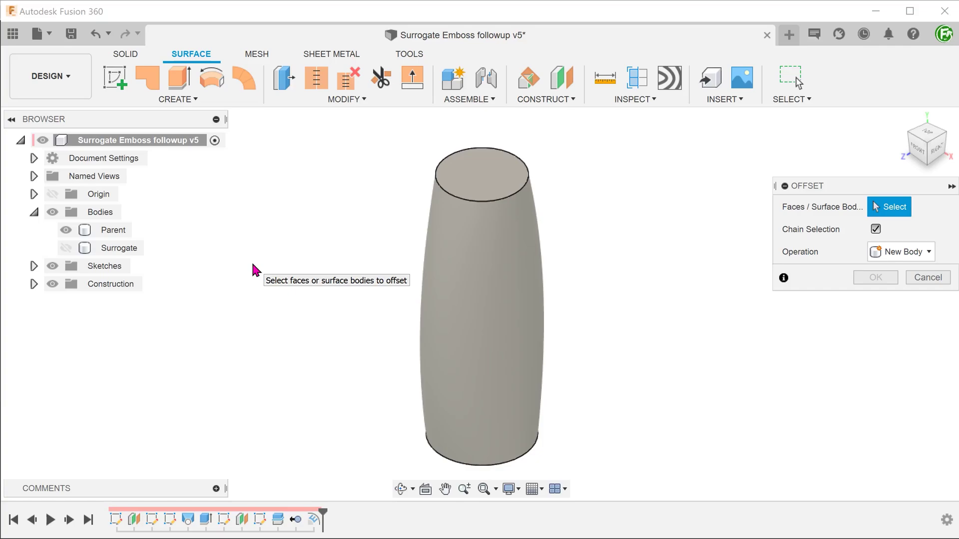
left_click(479, 263)
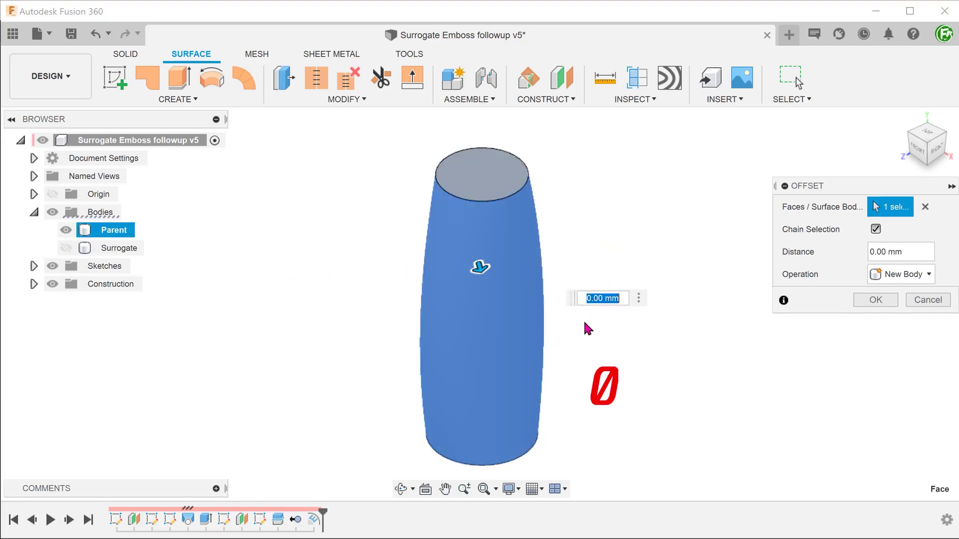
left_click(861, 300)
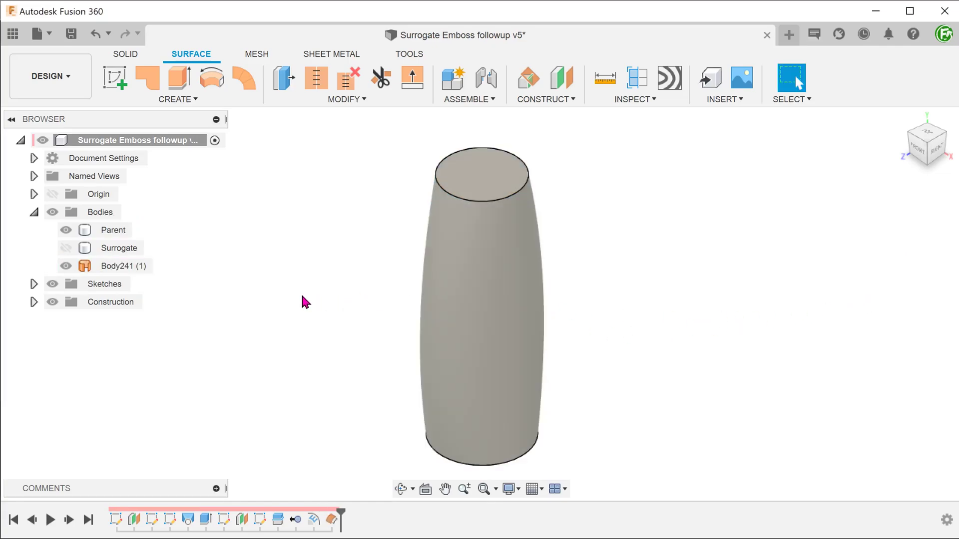
left_click(66, 229)
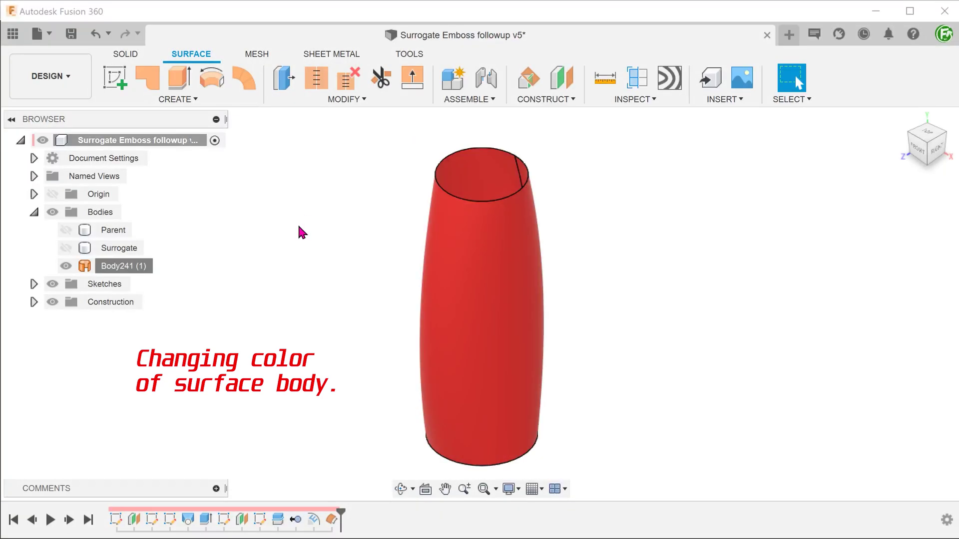
Offset the vase surface by -1 mm to create a new inner surface body
left_click(178, 100)
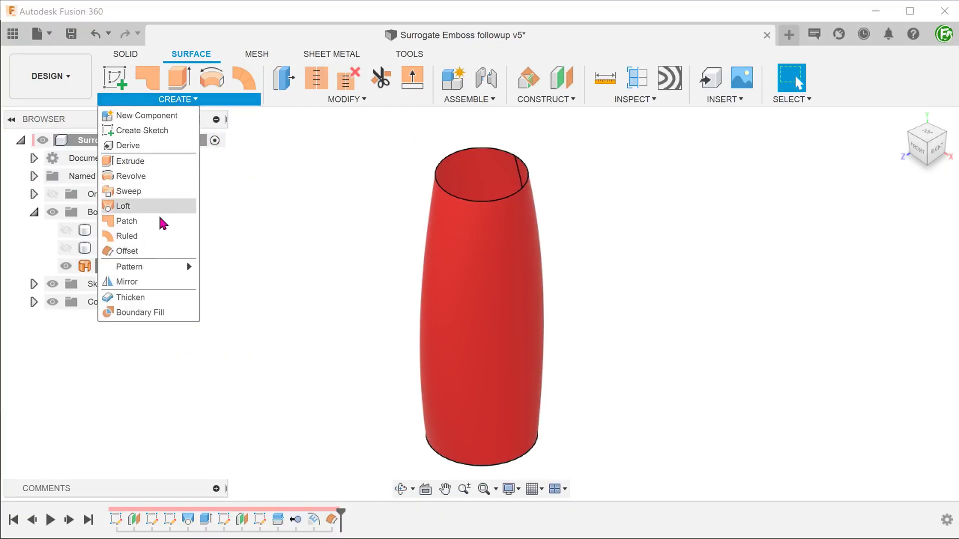
left_click(127, 251)
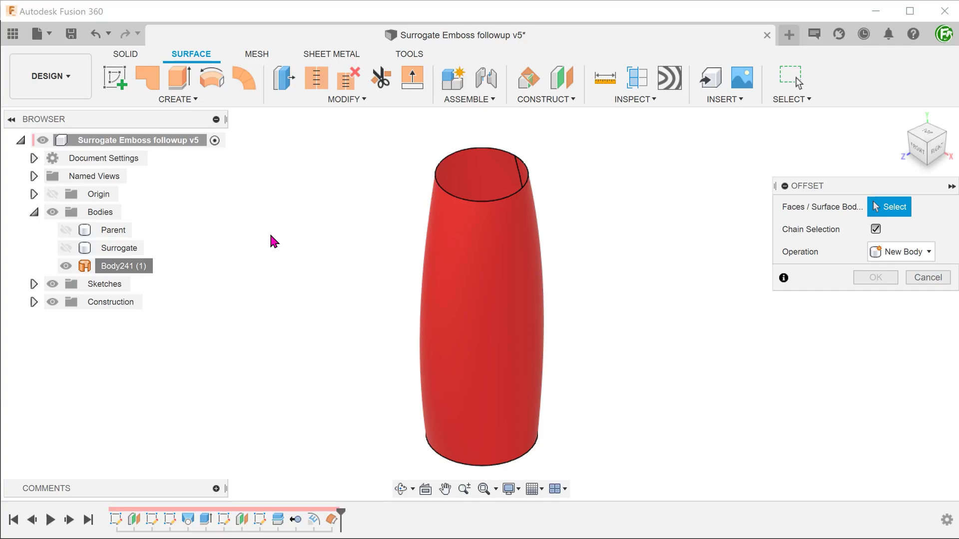
middle_click_drag(269, 232, 298, 261, "shift")
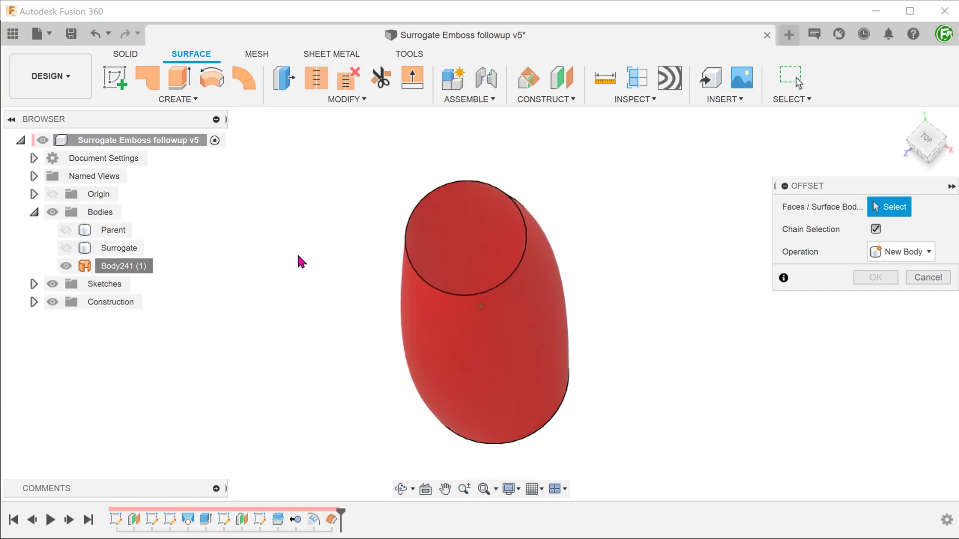
left_click(436, 245)
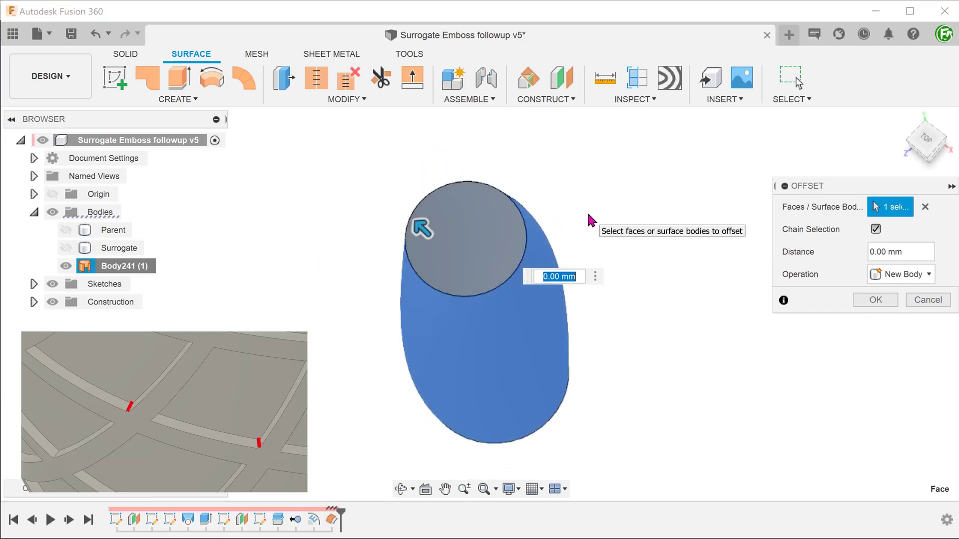
type("-1")
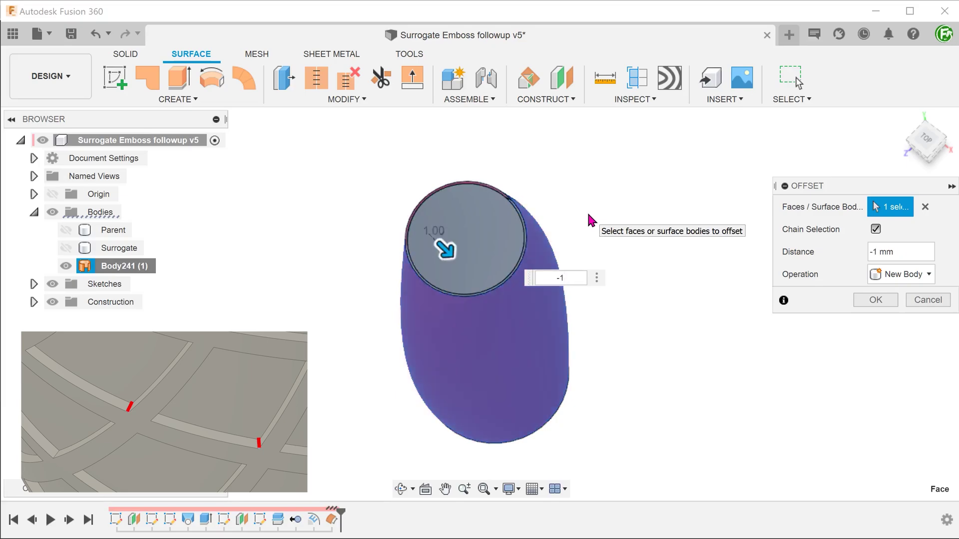
scroll(588, 215, "up", 4)
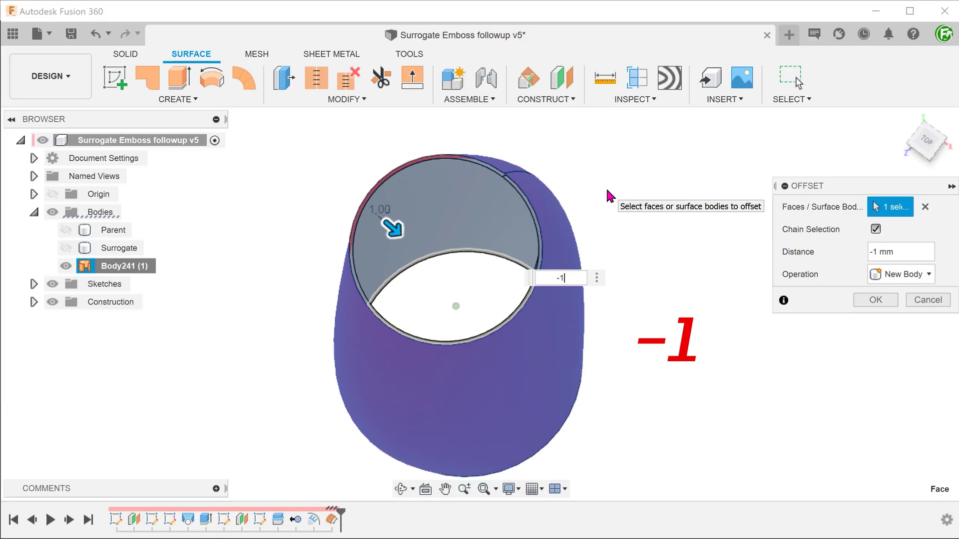
left_click(875, 299)
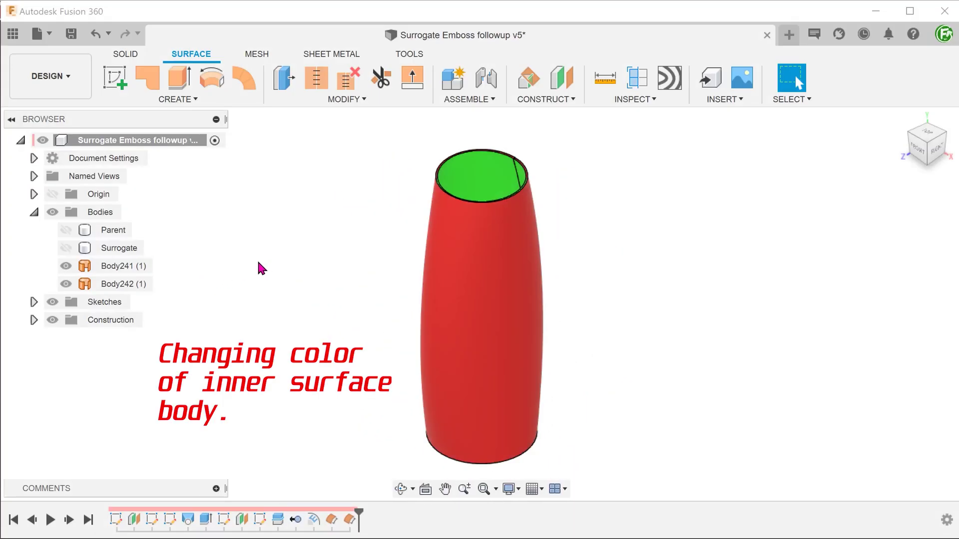
Rename Body241 to 'outer (red)' and Body242 to 'inner (green)', then hide outer (red)
double_click(122, 265)
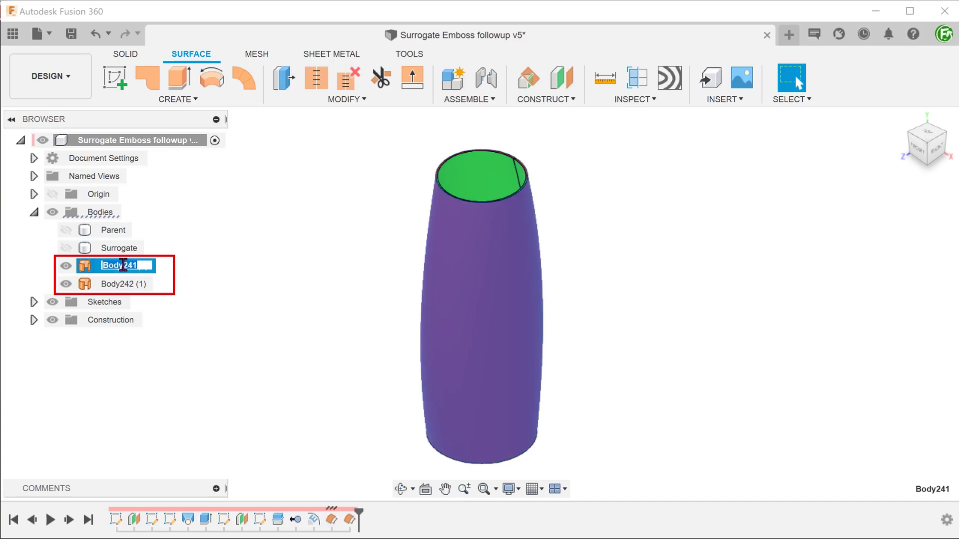
type("outer (red)")
left_click(122, 284)
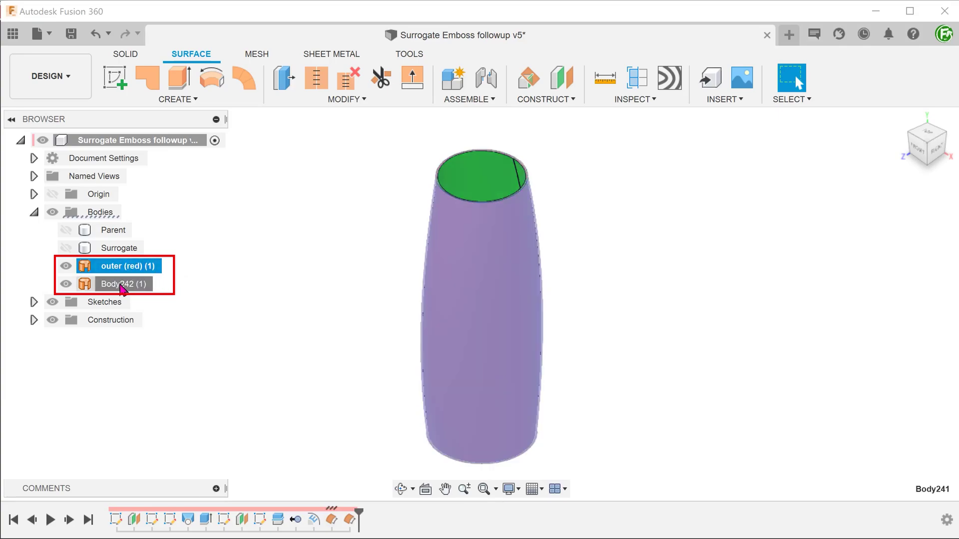
double_click(123, 284)
type("inner (gr")
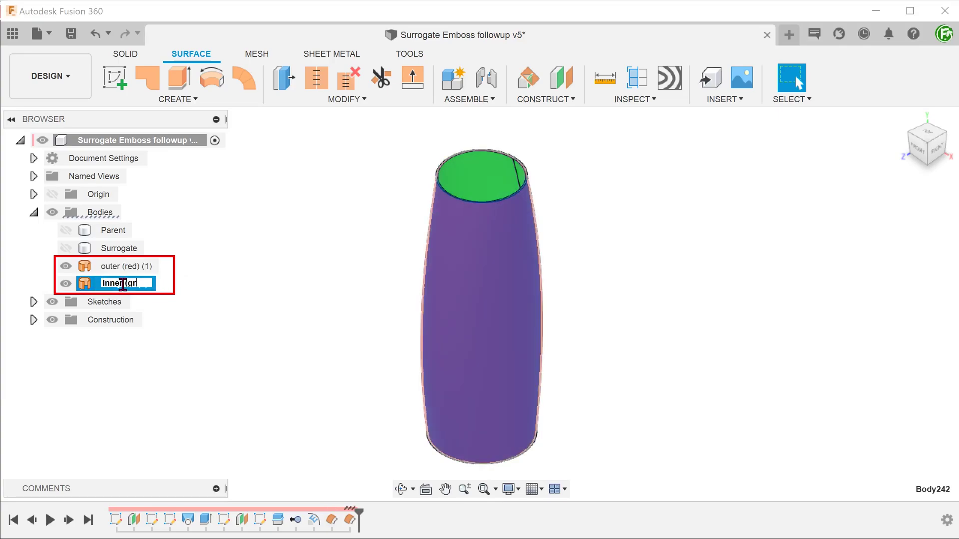
type("een)")
key("Return")
left_click(289, 340)
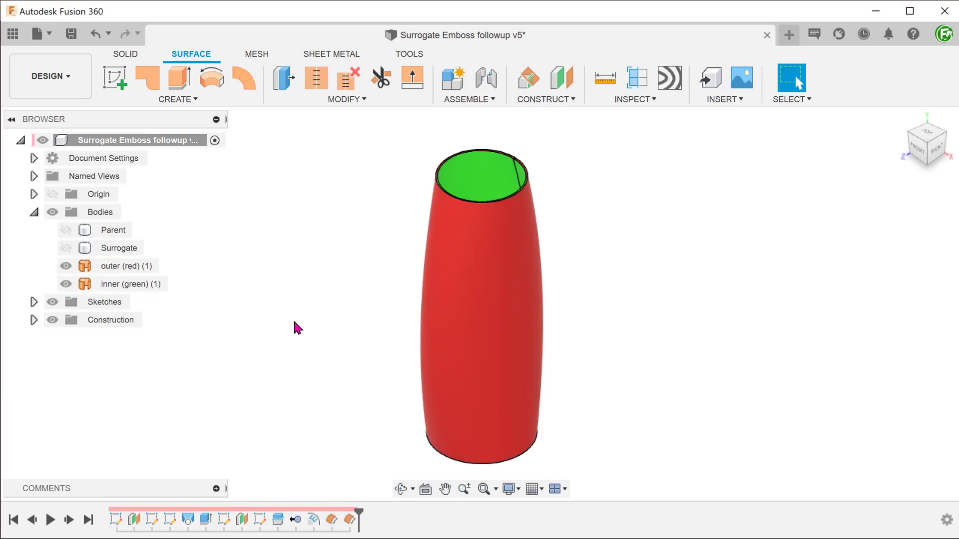
left_click(66, 265)
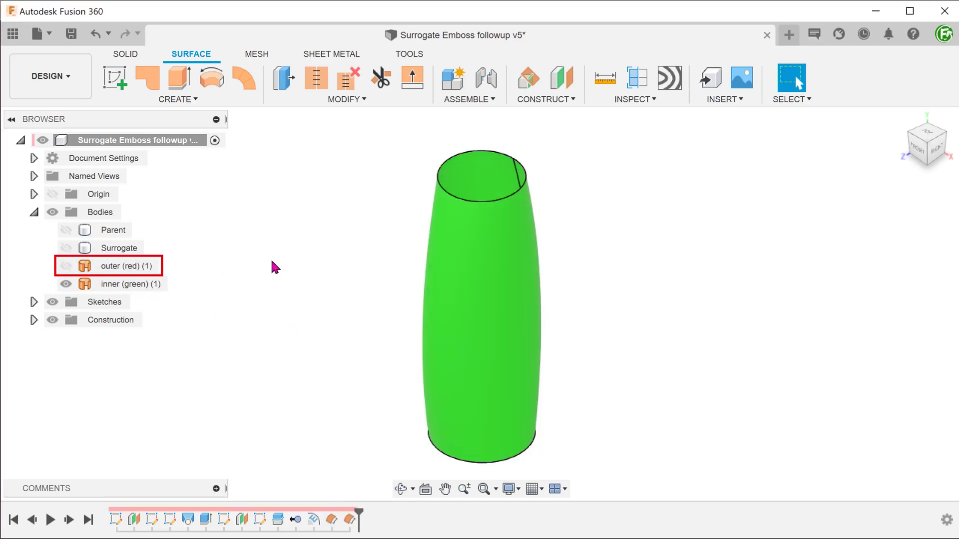
Show the Surrogate body and check the radius of its half-disc face from above
left_click(66, 248)
middle_click_drag(292, 243, 292, 251, "shift")
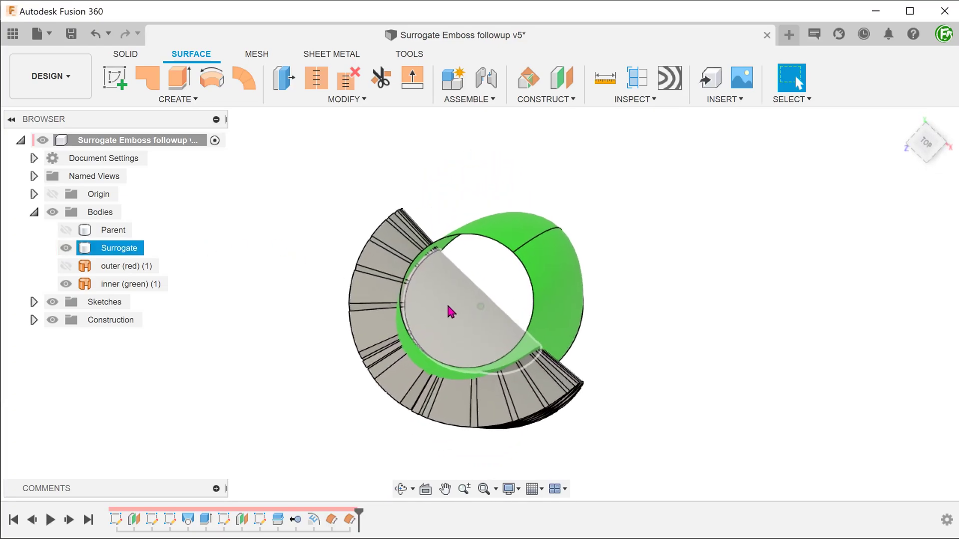
left_click(458, 313)
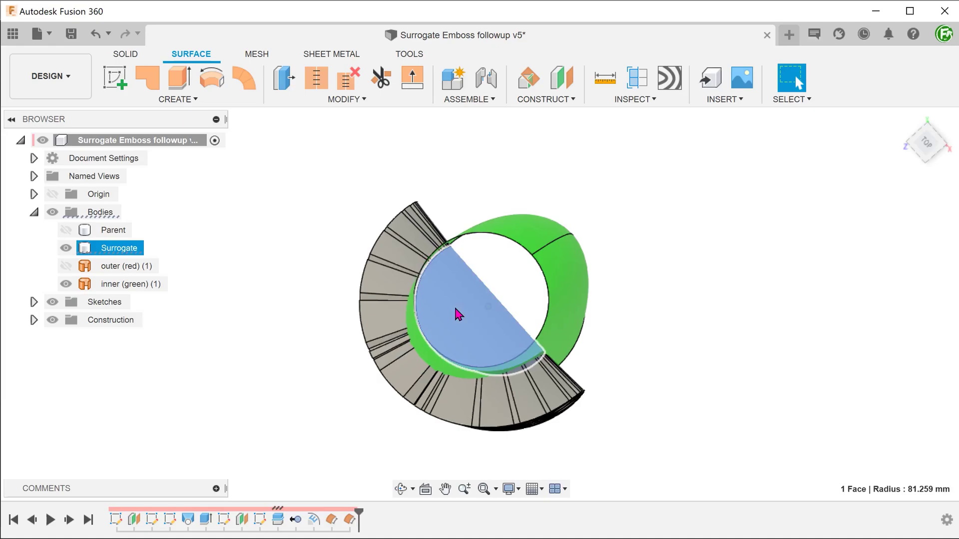
left_click(282, 285)
middle_click_drag(282, 286, 282, 286, "shift")
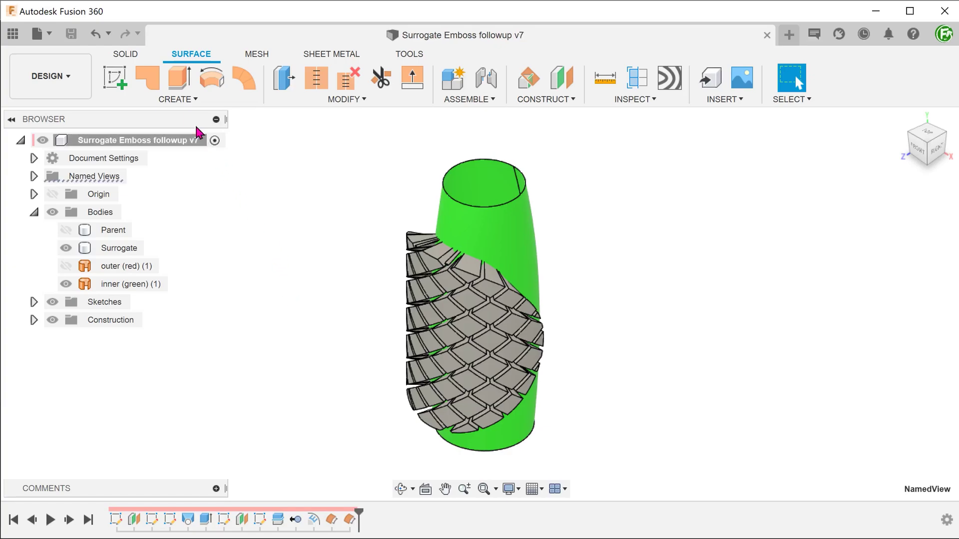
left_click(178, 100)
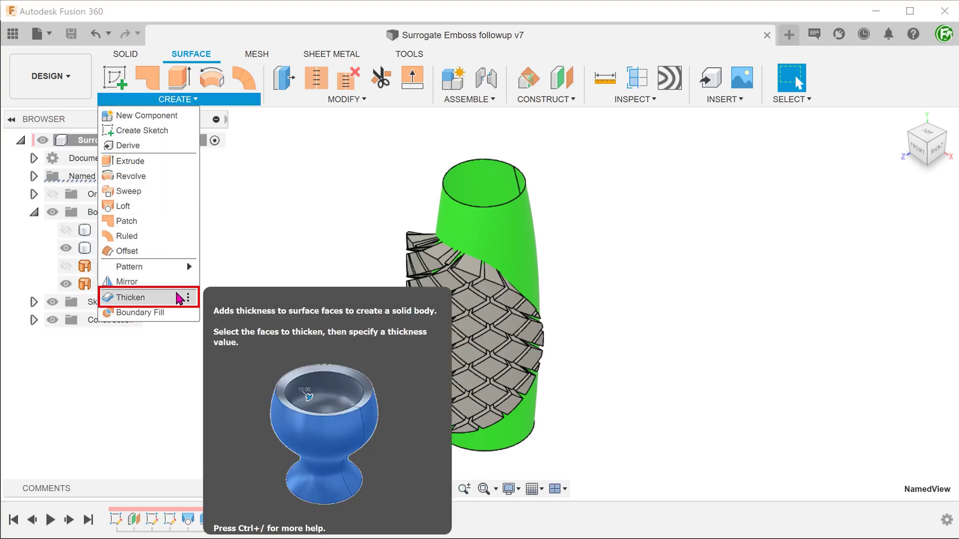
Thicken the inner (green) surface by 26.47 mm using the Intersect operation
left_click(179, 299)
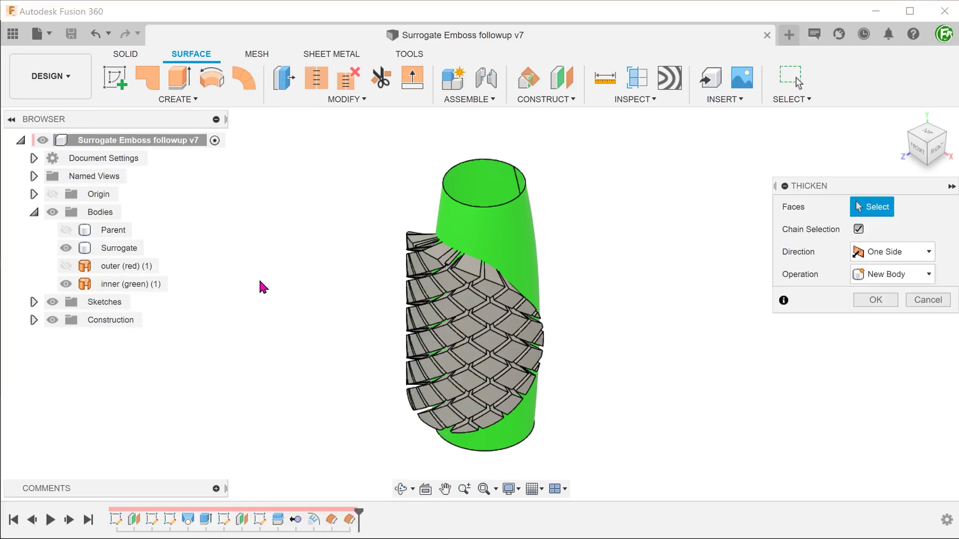
left_click(468, 226)
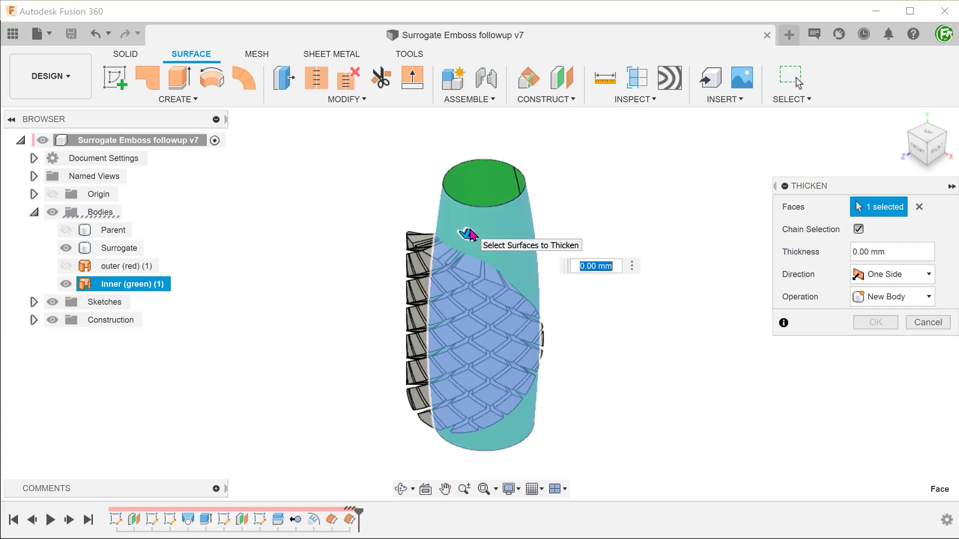
middle_click_drag(259, 235, 307, 319, "shift")
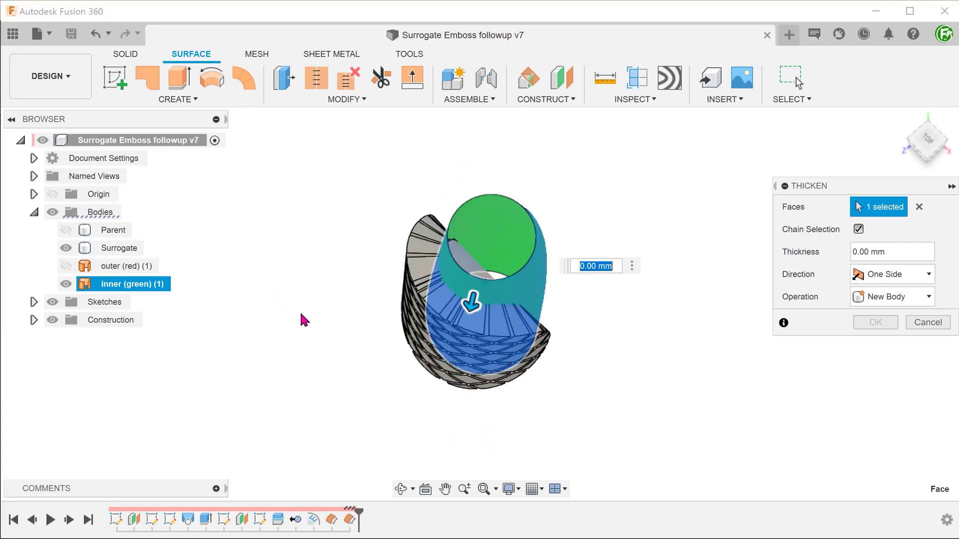
left_click_drag(466, 305, 320, 359)
middle_click_drag(307, 357, 307, 358, "shift")
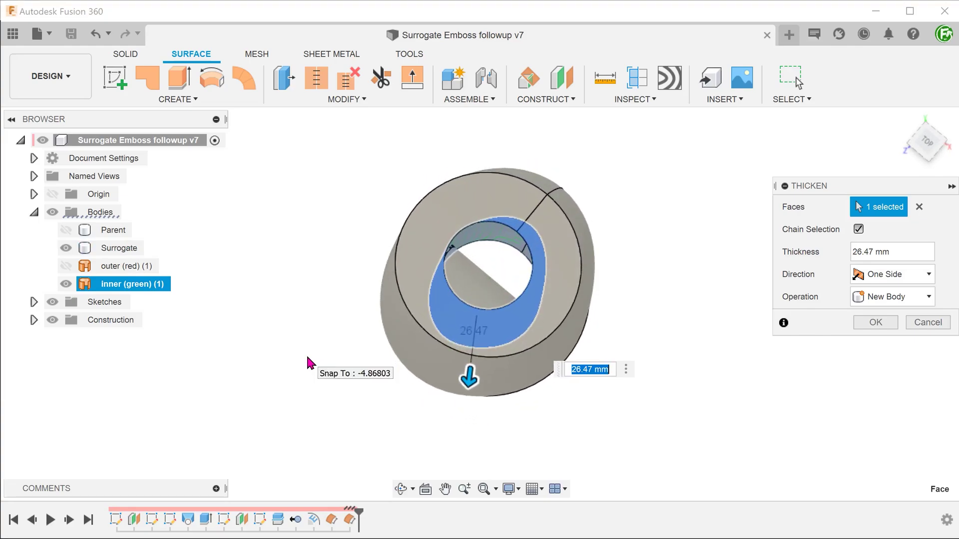
left_click(884, 297)
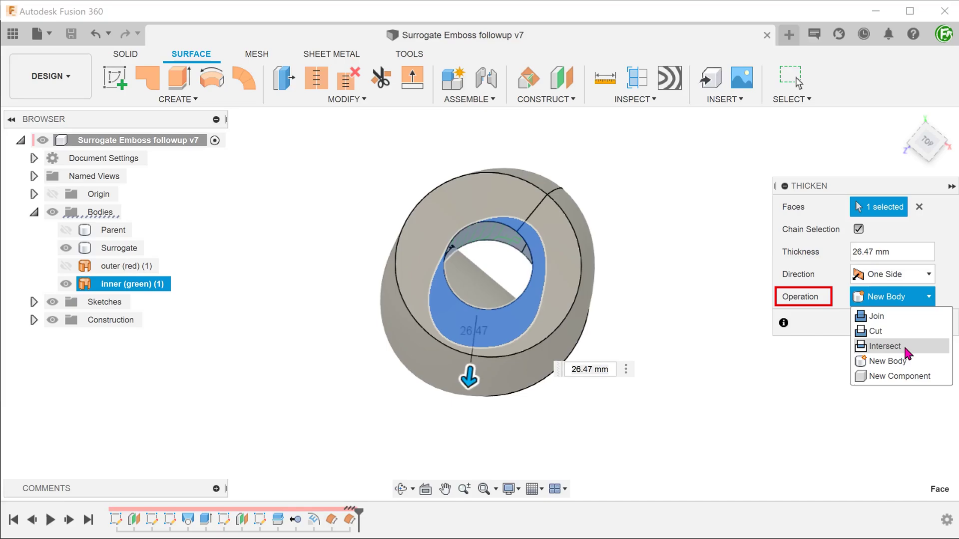
left_click(869, 360)
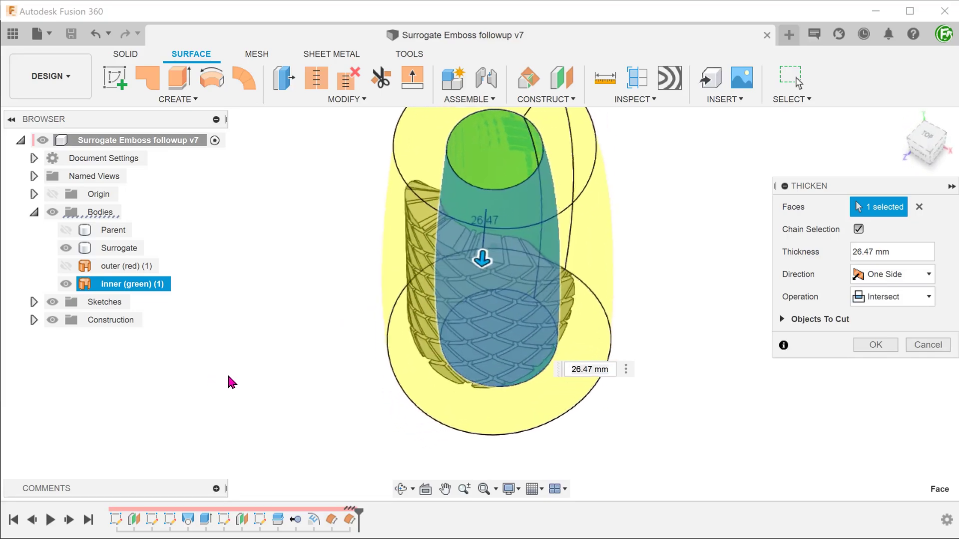
left_click(863, 348)
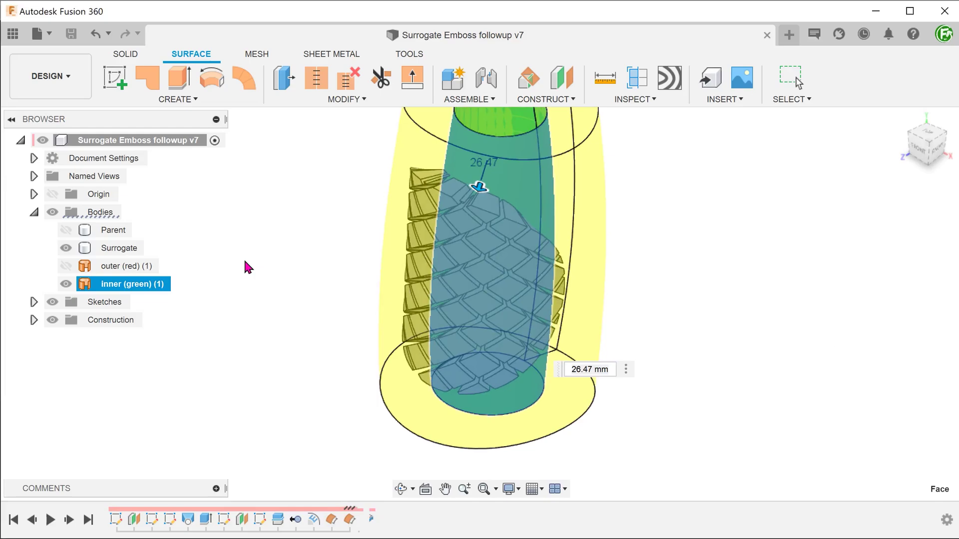
key("Return")
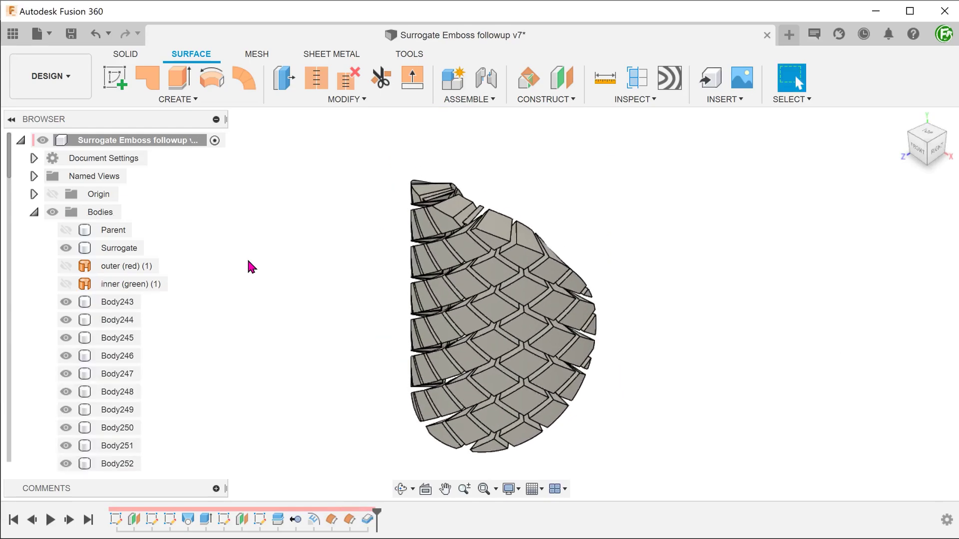
left_click(69, 233)
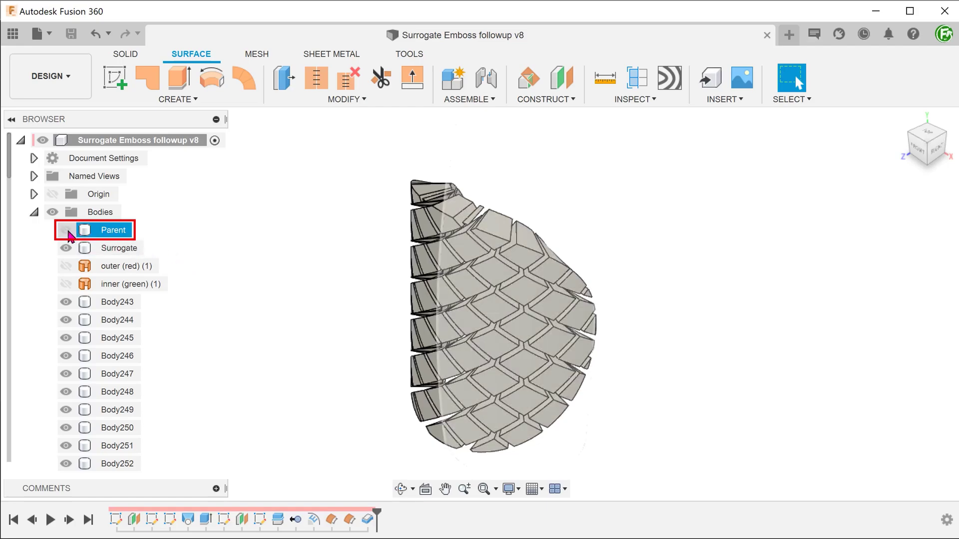
left_click(67, 230)
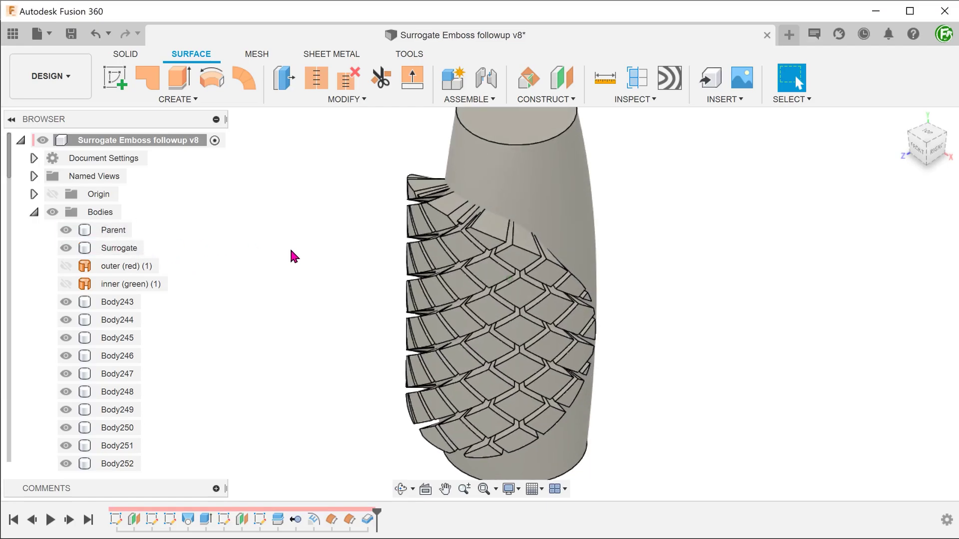
left_click(420, 309)
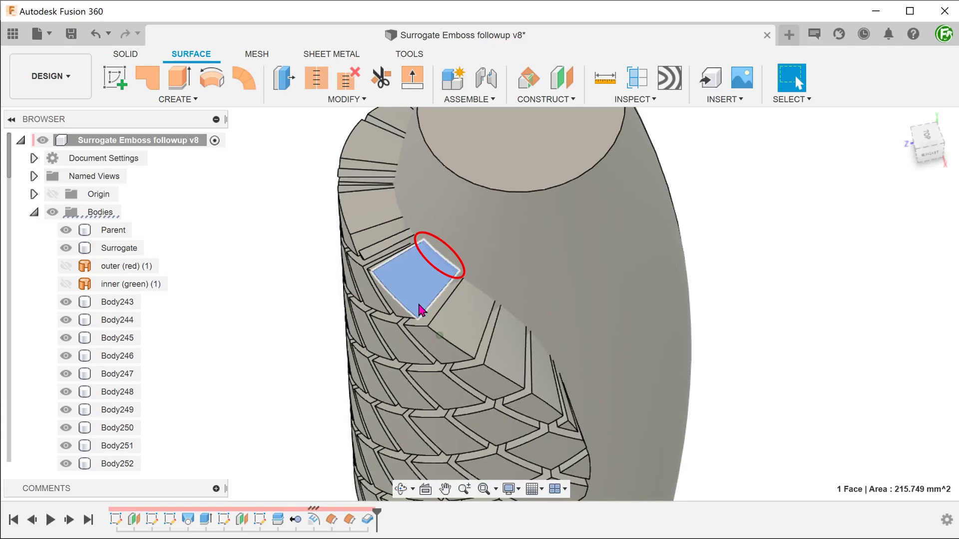
left_click(442, 312)
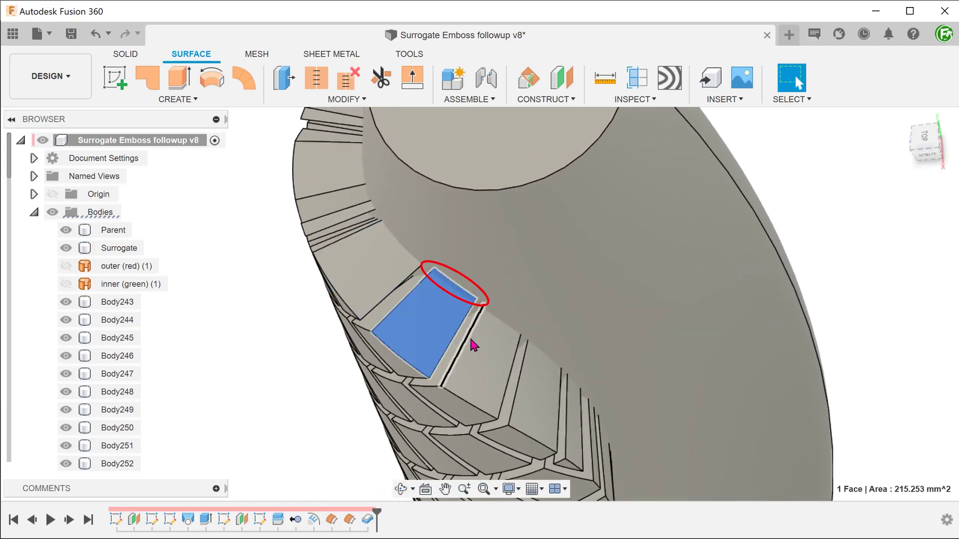
left_click(535, 391)
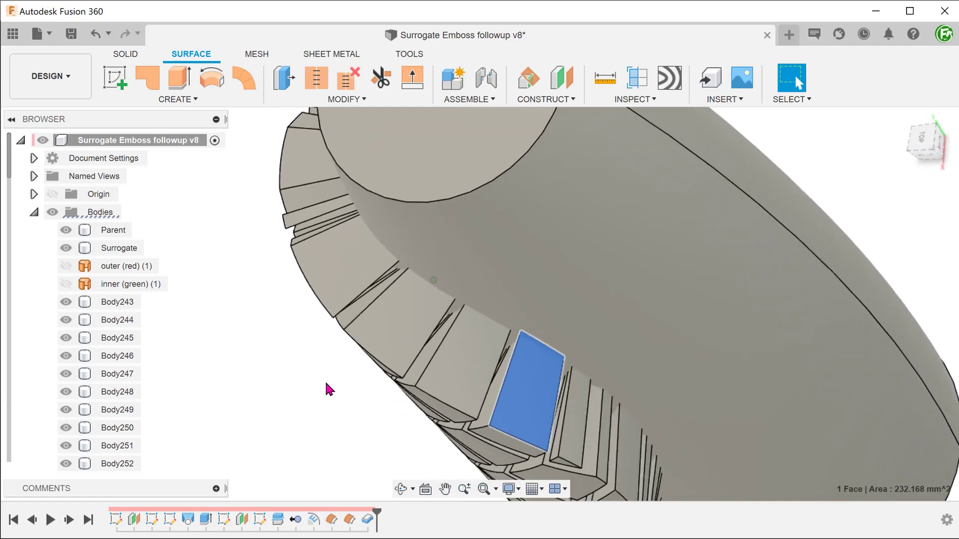
left_click(270, 368)
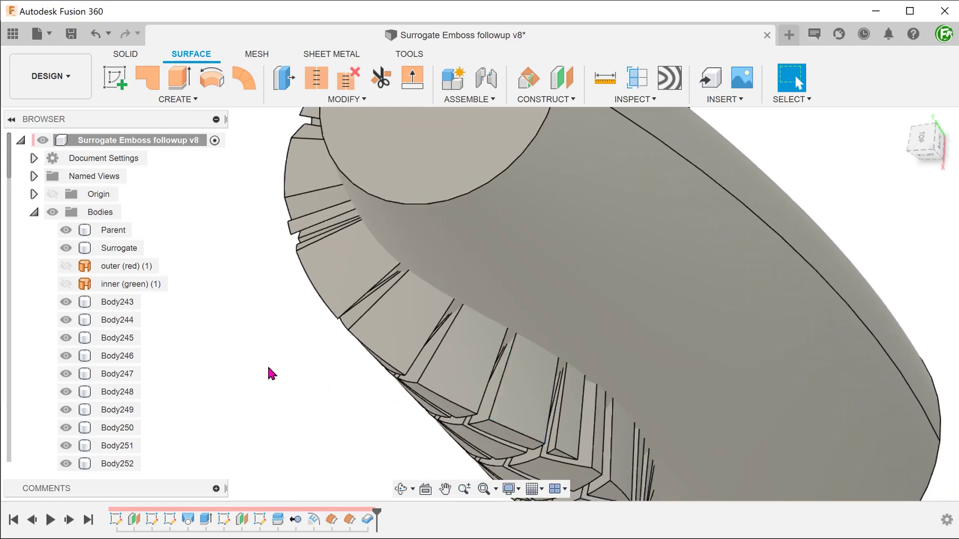
key("F6")
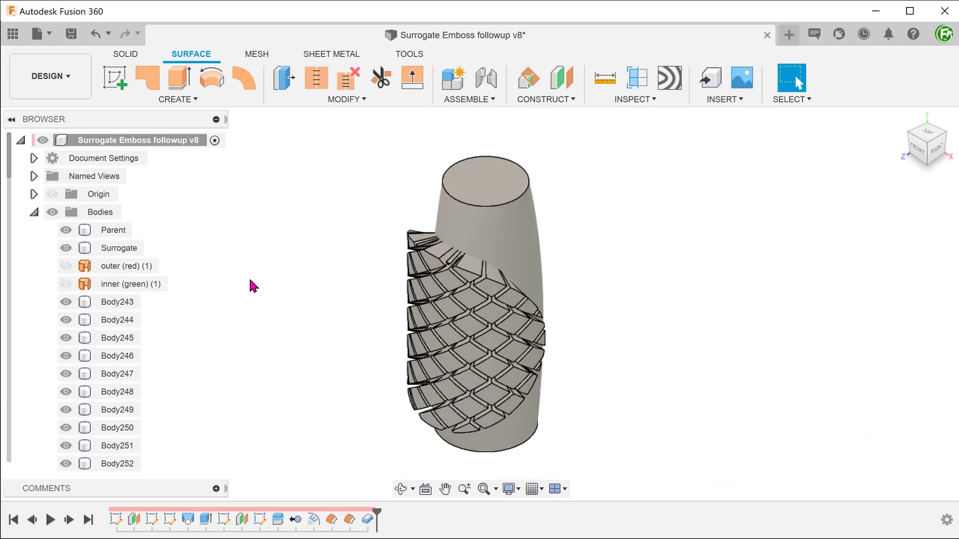
Select tile bodies Body243 through Body251 one by one to identify each lattice tile
left_click(119, 319)
left_click(111, 310)
left_click(111, 337)
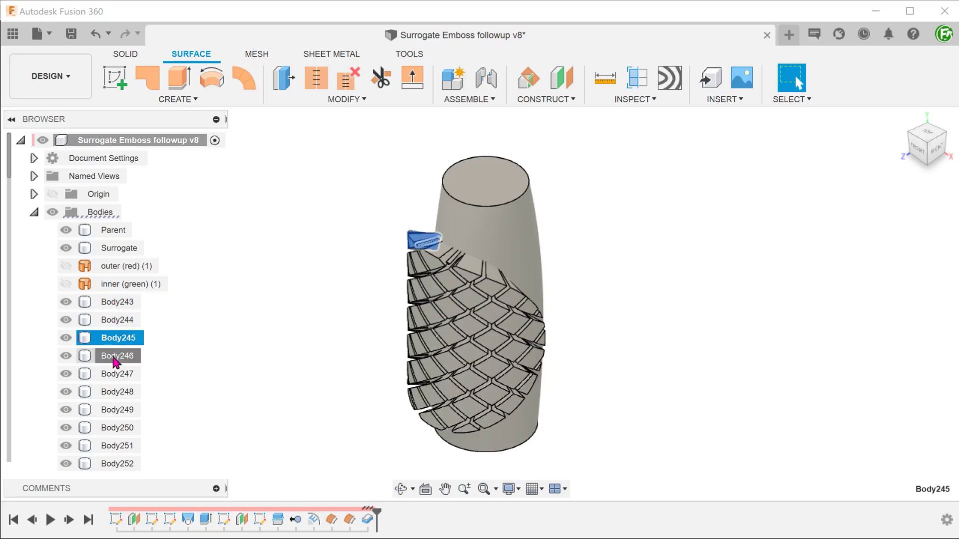
left_click(112, 356)
left_click(112, 374)
left_click(112, 428)
left_click(111, 445)
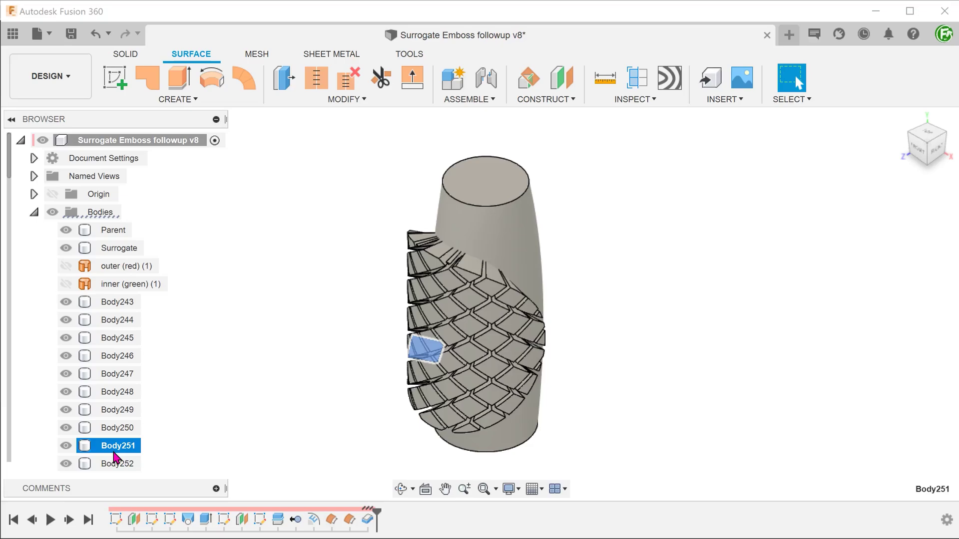
left_click(277, 375)
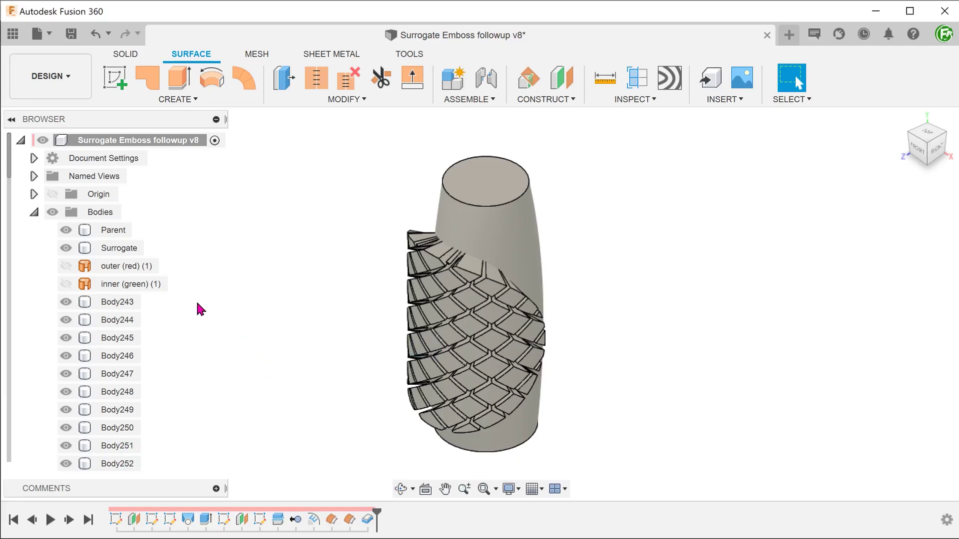
Hide the Parent body and show the outer (red) surface
left_click(65, 230)
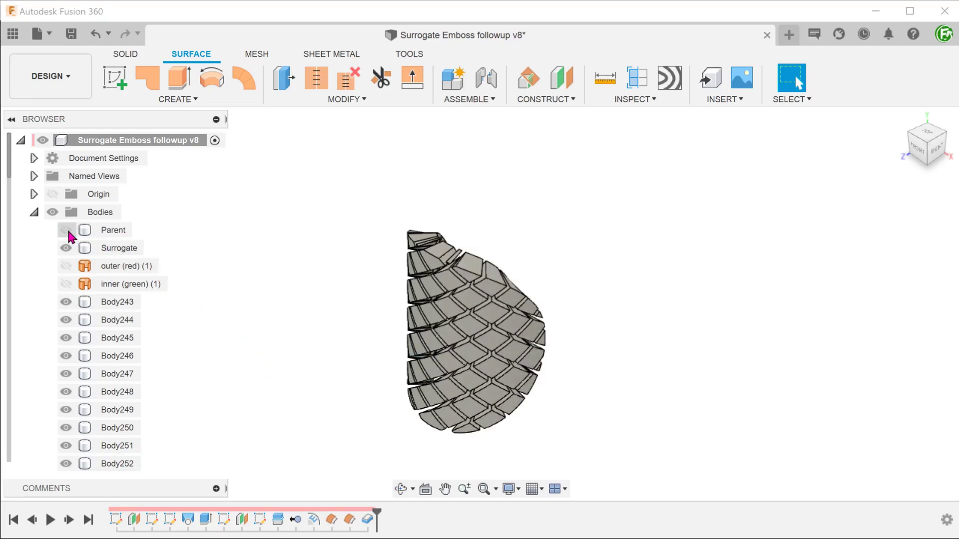
left_click(65, 265)
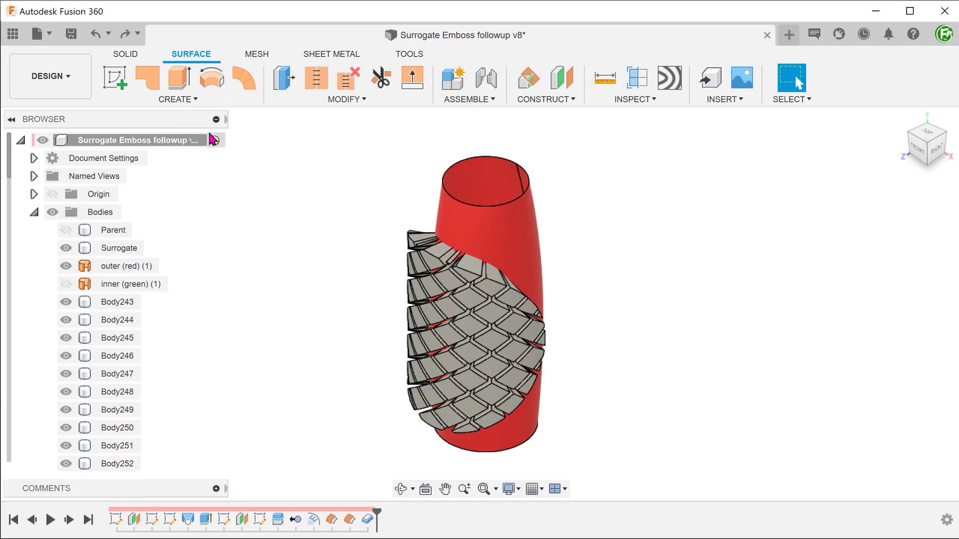
left_click(179, 99)
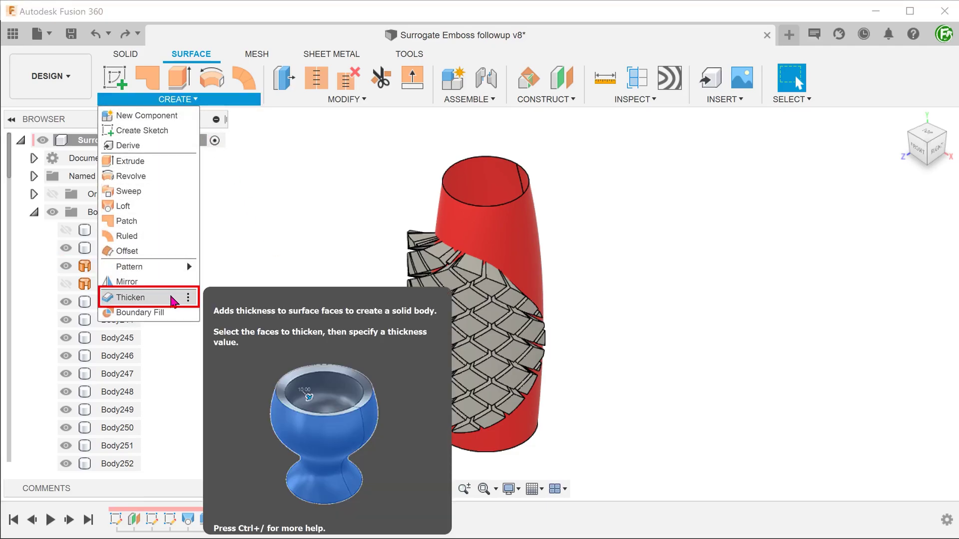
Thicken the outer (red) surface 5 mm with a Join operation, then save the design
left_click(172, 298)
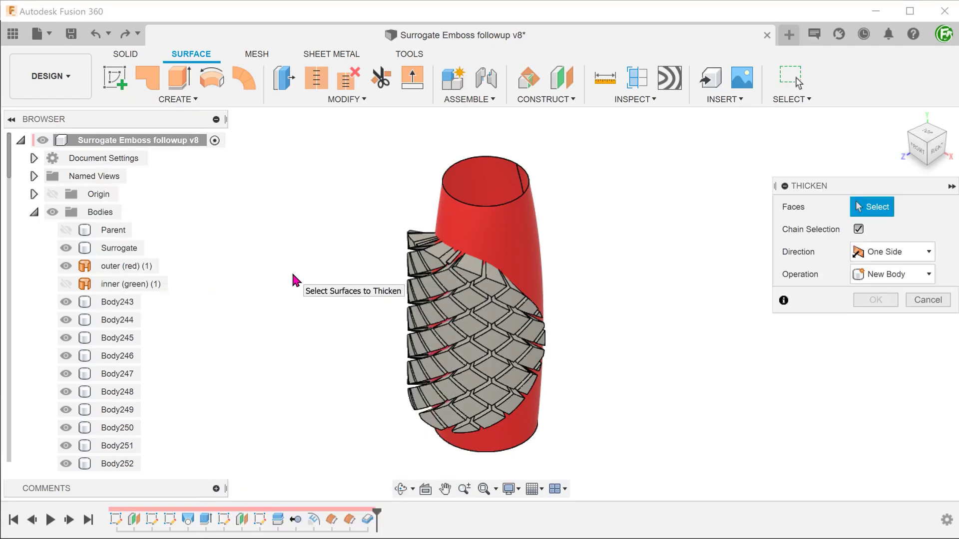
left_click(470, 237)
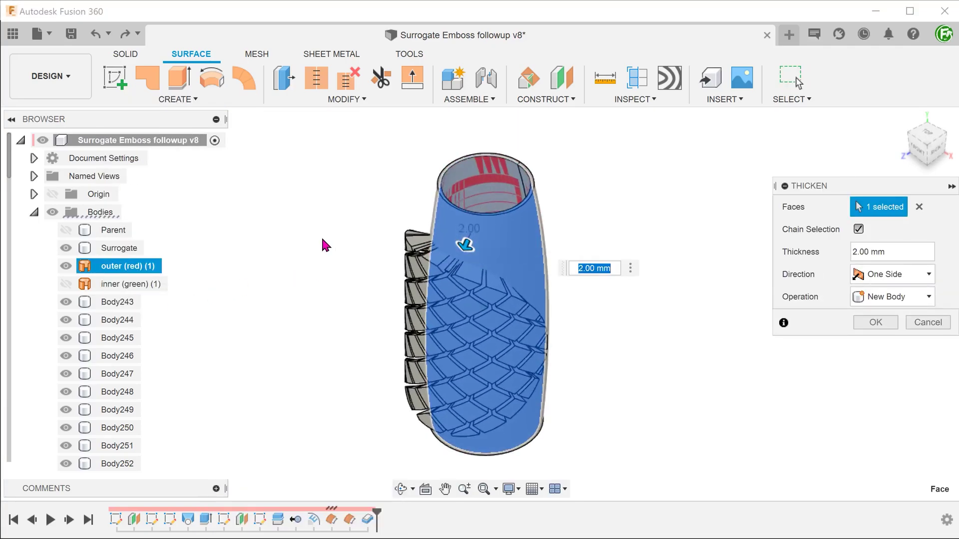
middle_click_drag(321, 236, 321, 346, "shift")
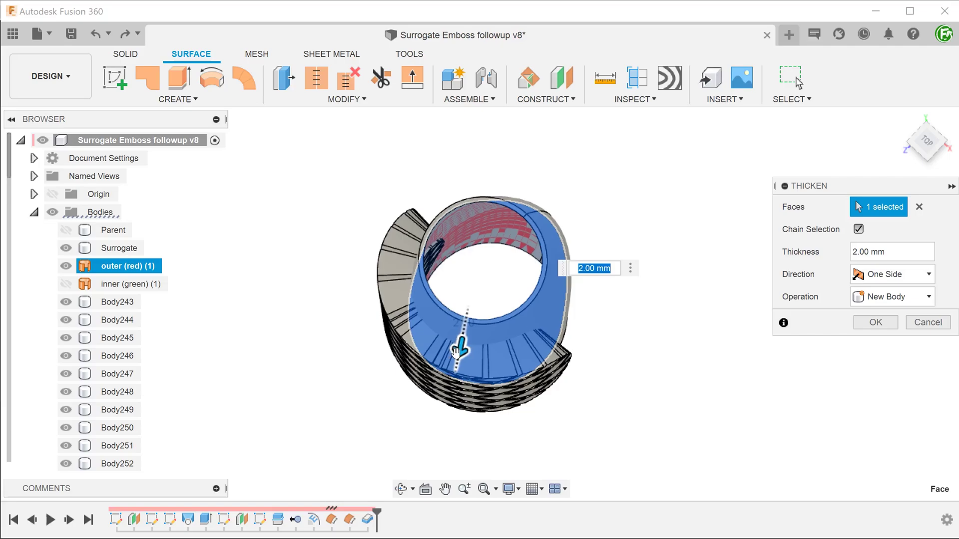
left_click_drag(457, 363, 469, 383)
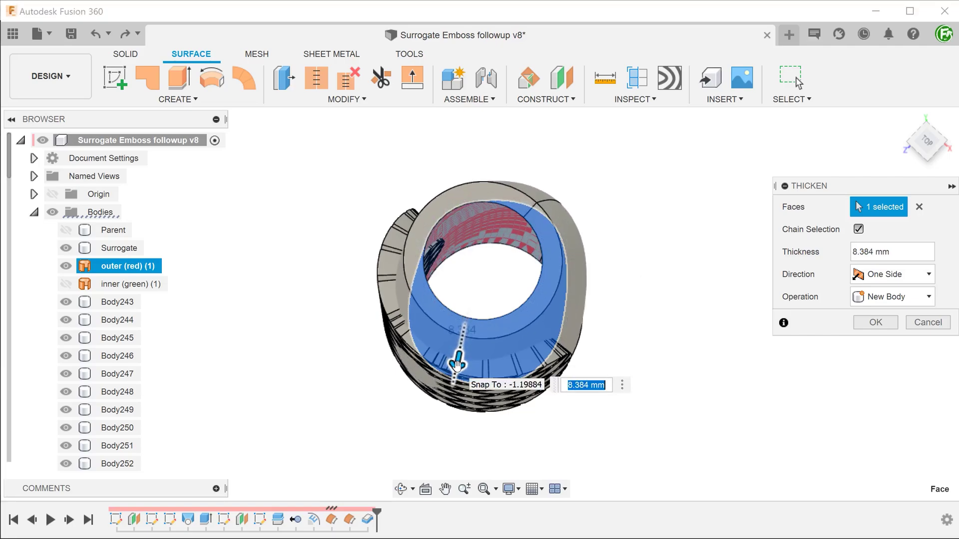
type("5")
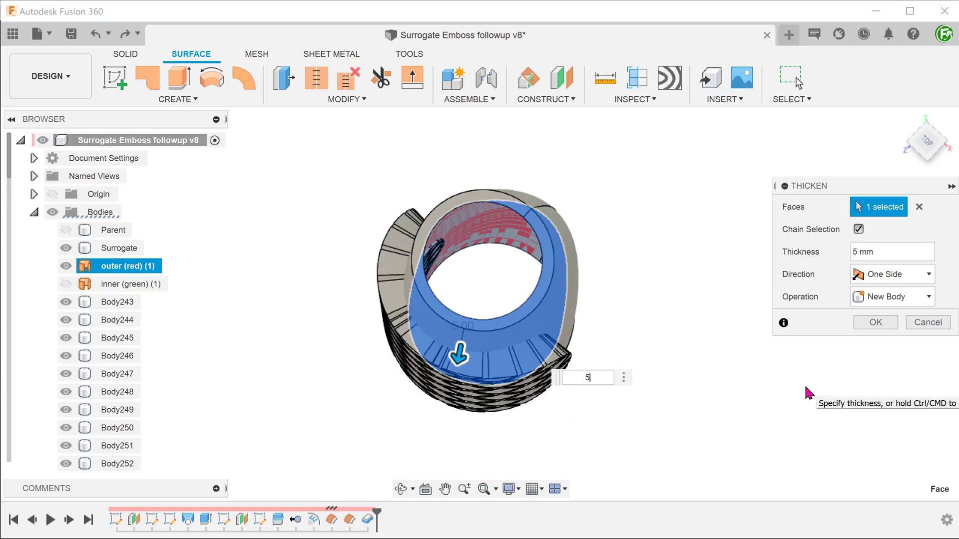
left_click(912, 295)
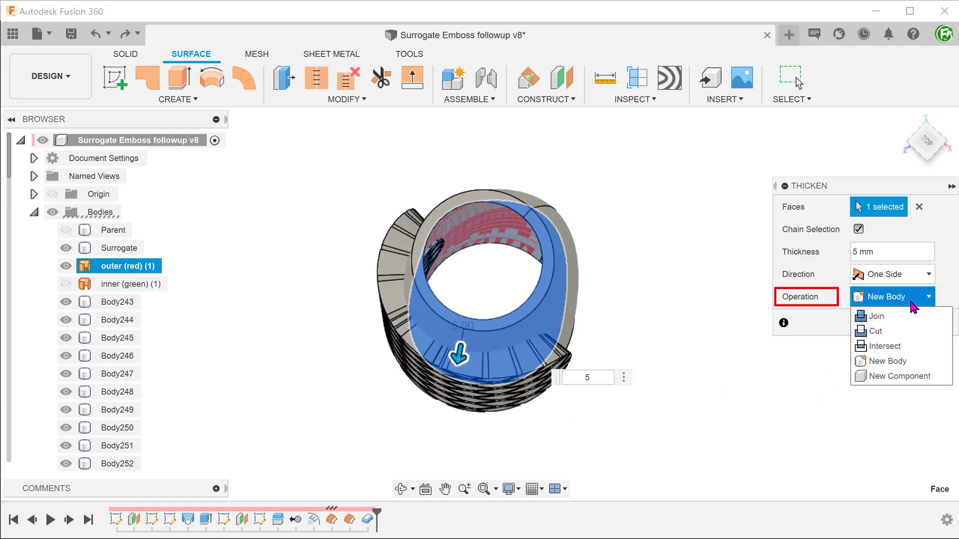
left_click(907, 319)
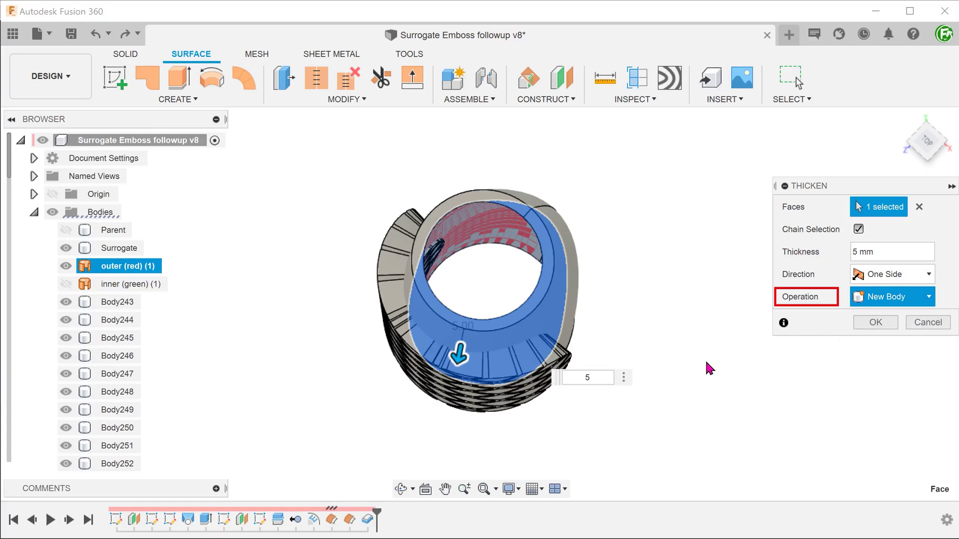
left_click(857, 322)
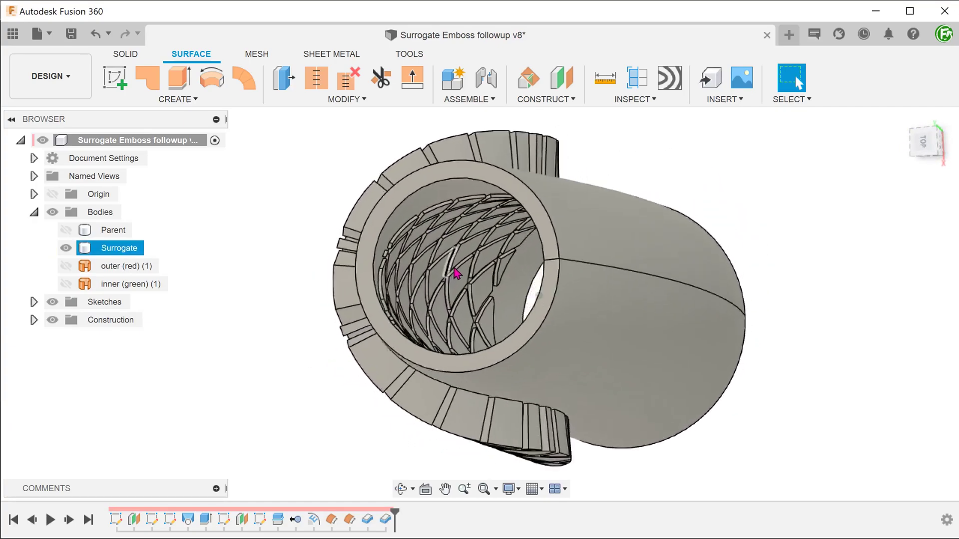
middle_click_drag(389, 280, 248, 331, "shift")
key("ctrl+s")
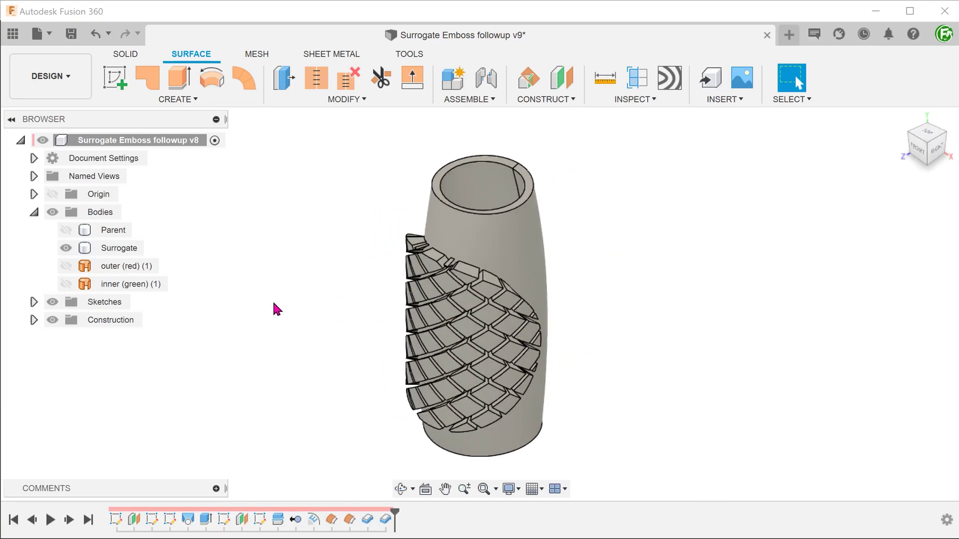
Unhide Parent and Combine with Cut, Parent as target and Surrogate as tool, to sink the lattice pockets
left_click(66, 229)
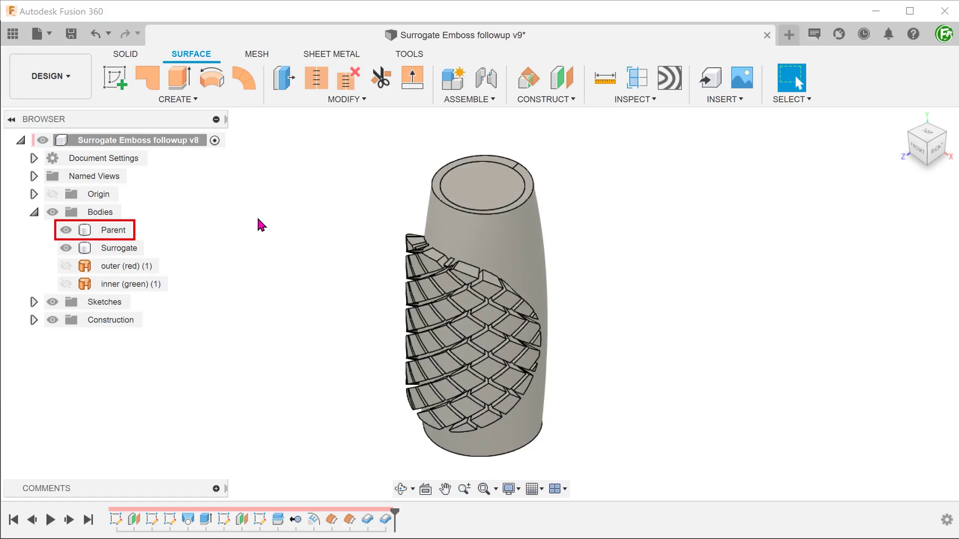
left_click(129, 59)
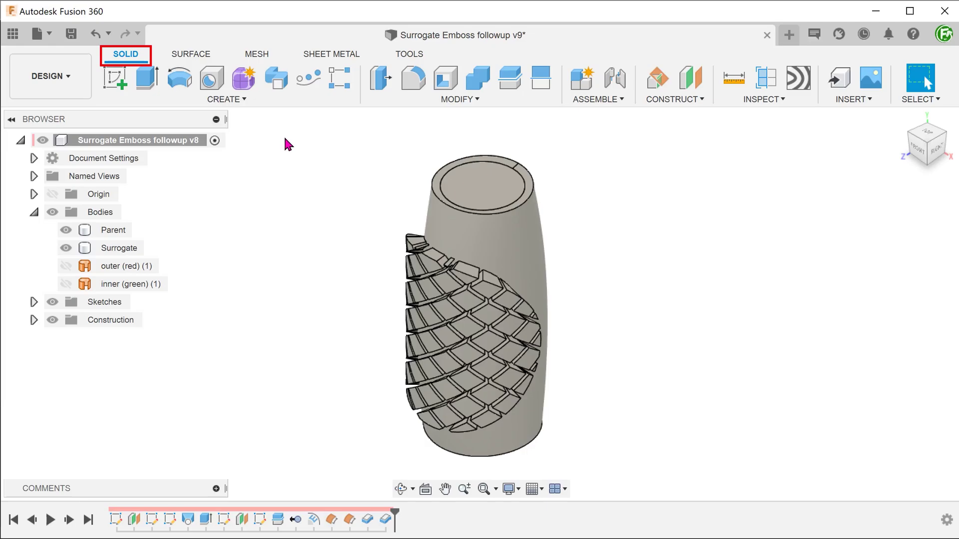
left_click(457, 99)
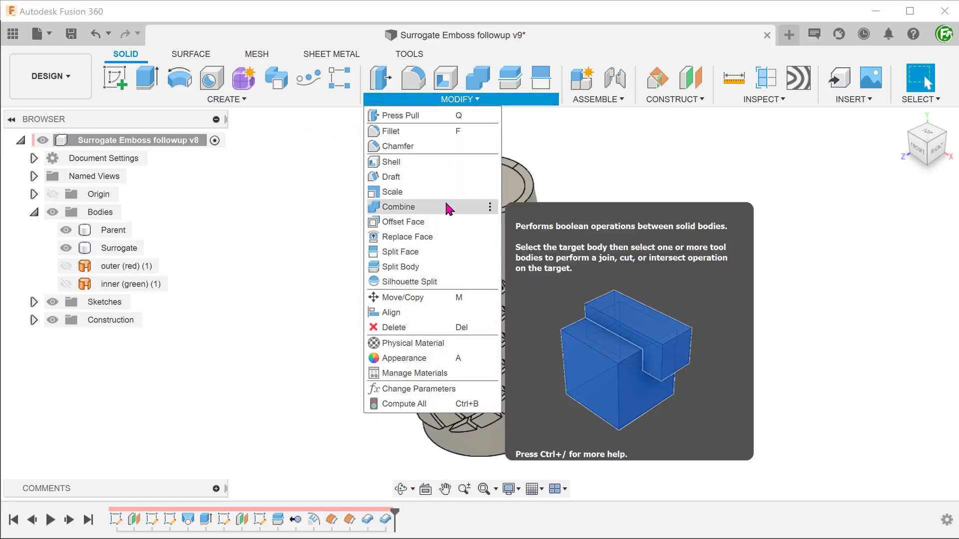
left_click(409, 207)
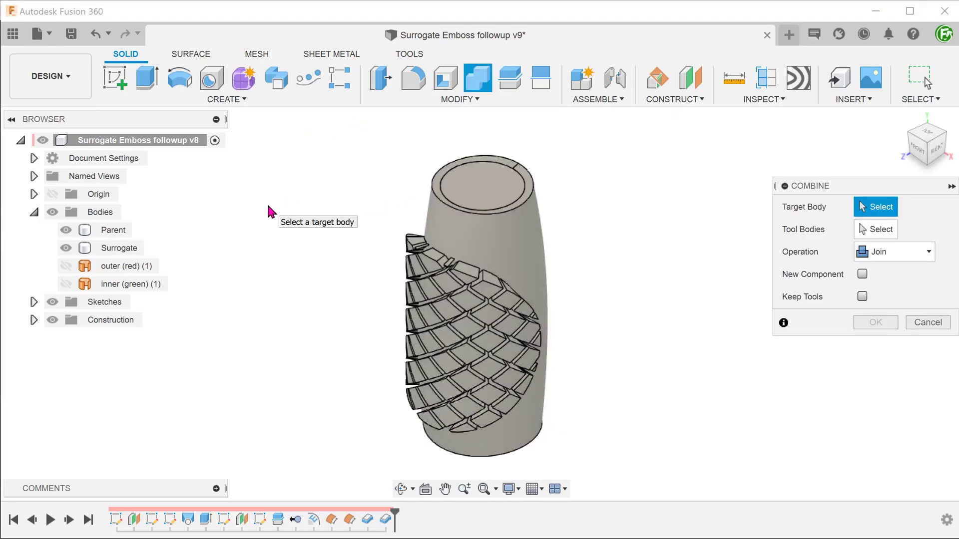
left_click(116, 230)
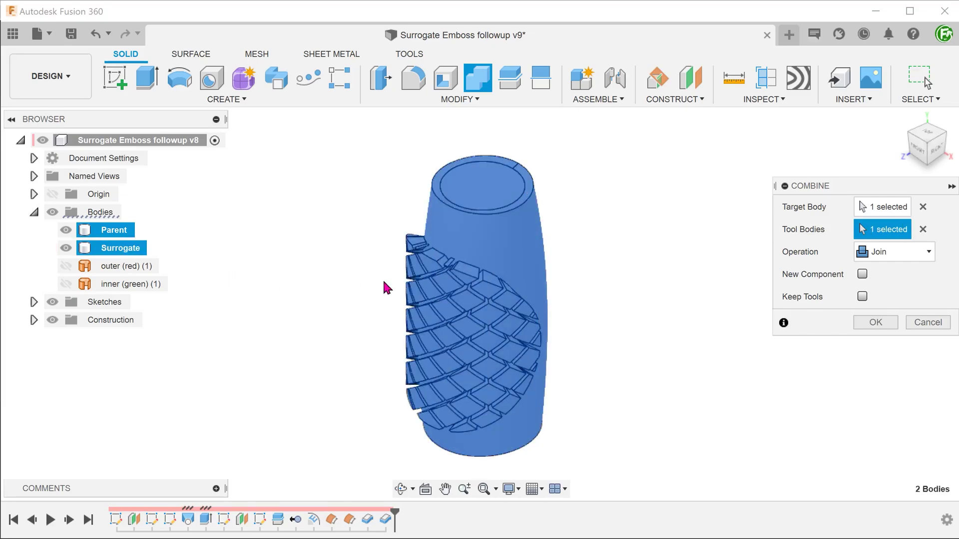
left_click(899, 254)
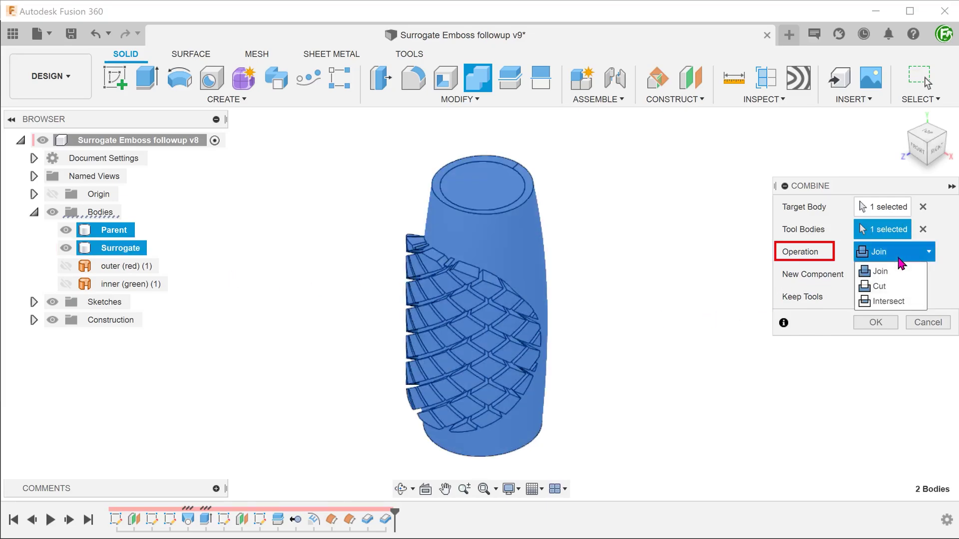
left_click(898, 286)
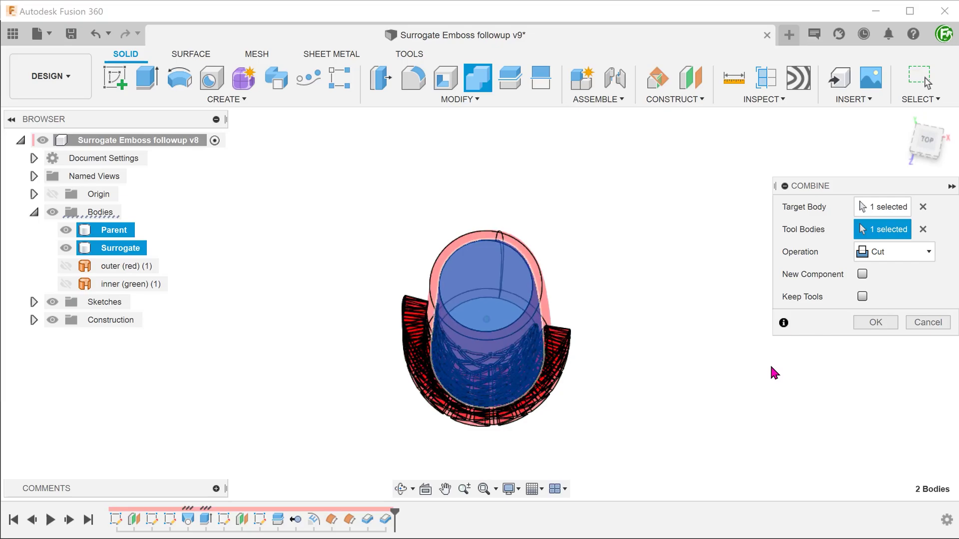
left_click(861, 326)
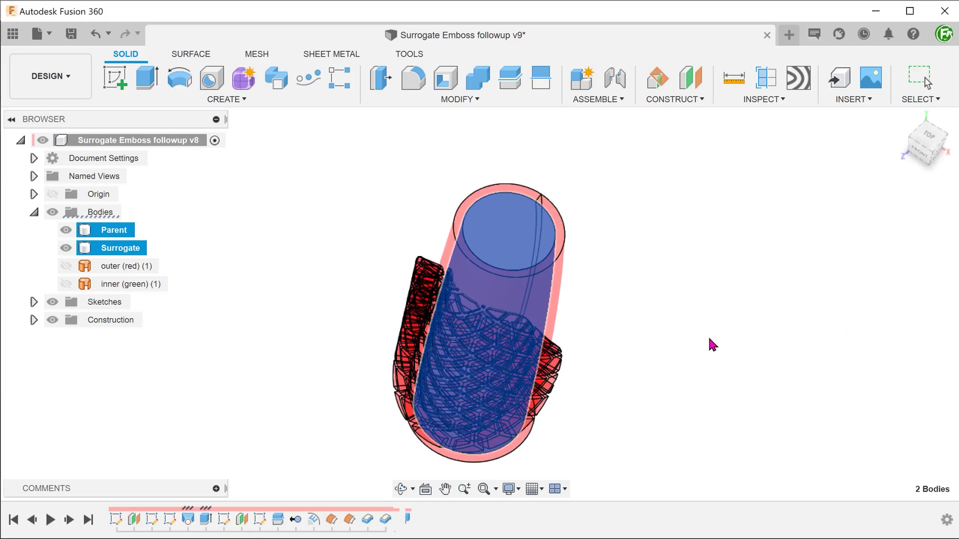